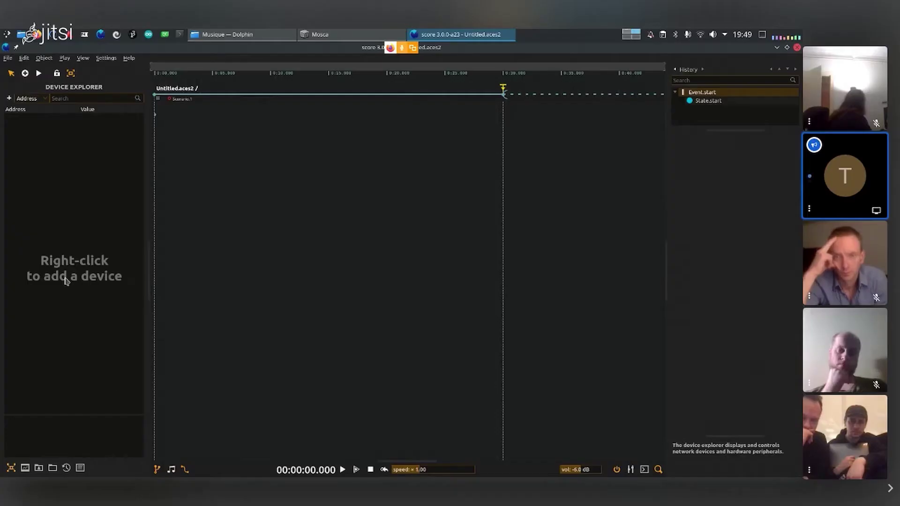
Add the detected SC device to the device explorer using the OSCQuery protocol
double_click(72, 277)
click(281, 191)
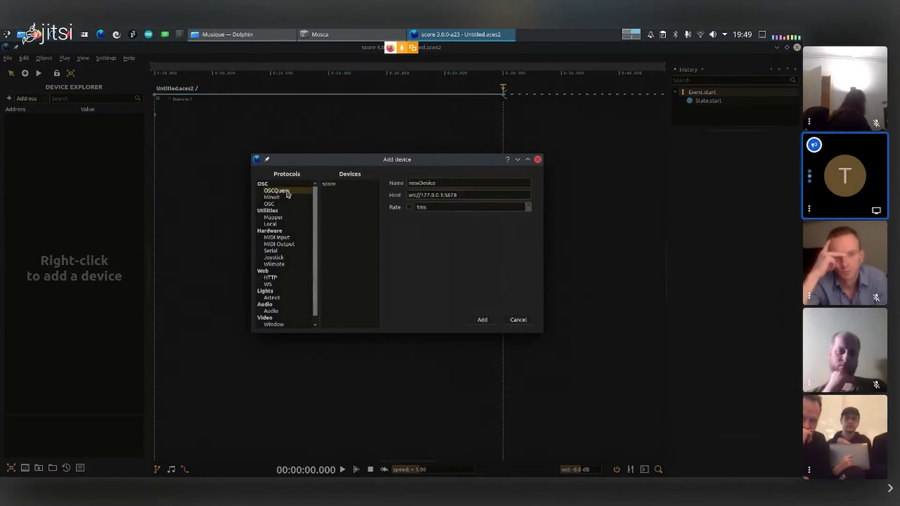
click(343, 191)
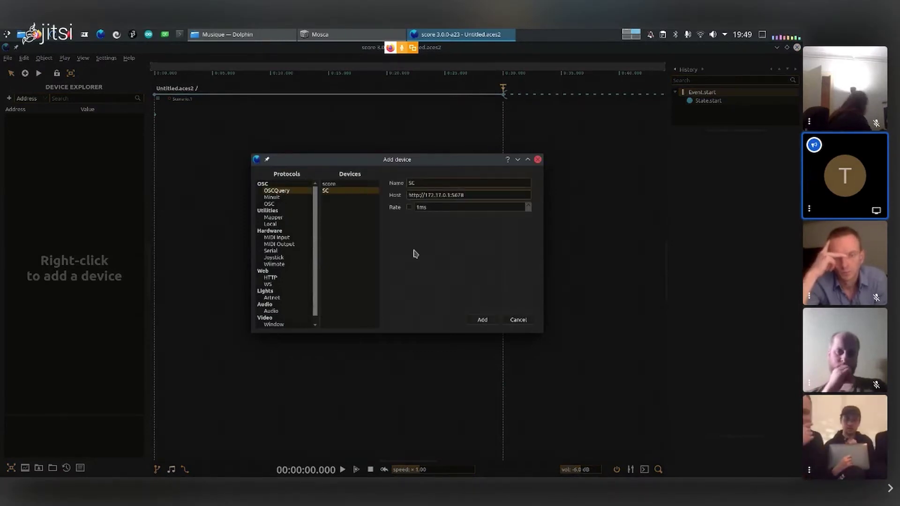
click(483, 320)
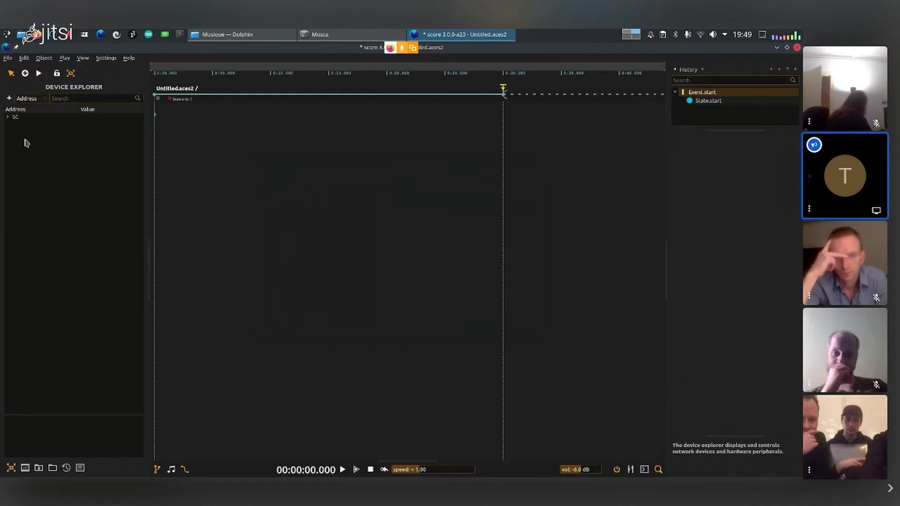
Expand the SC device down to Mosca's Source_1 and select its AzElDist parameter
click(15, 124)
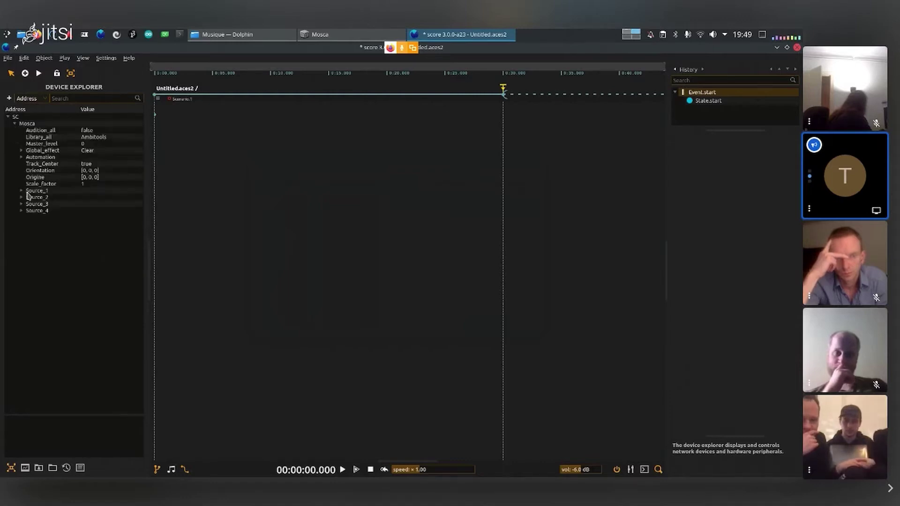
click(21, 191)
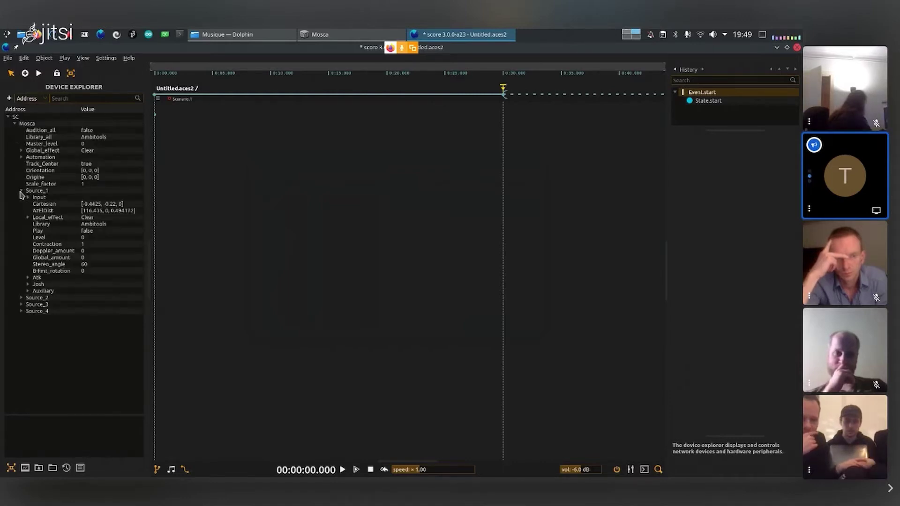
click(52, 212)
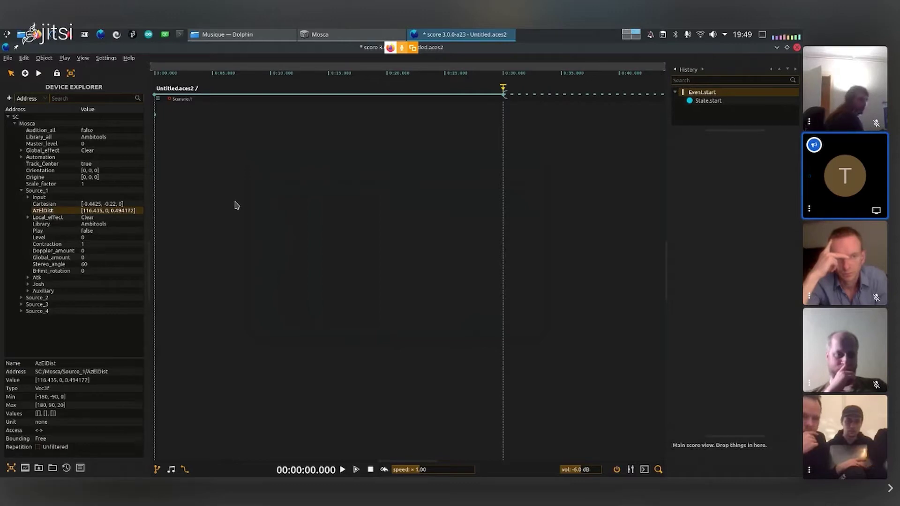
Record automations of AzElDist from near the scenario's start while moving source 1 around in the Mosca window, ending the recording and playback
right_click(175, 142)
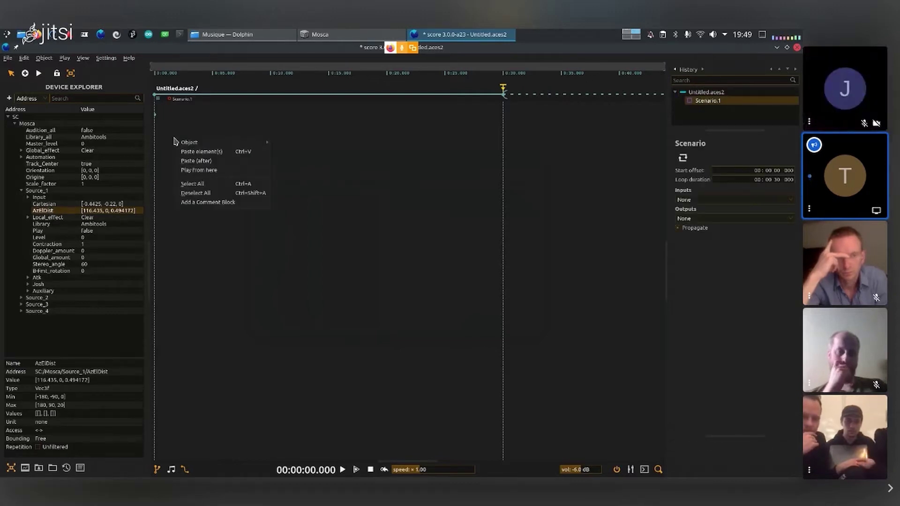
right_click(170, 173)
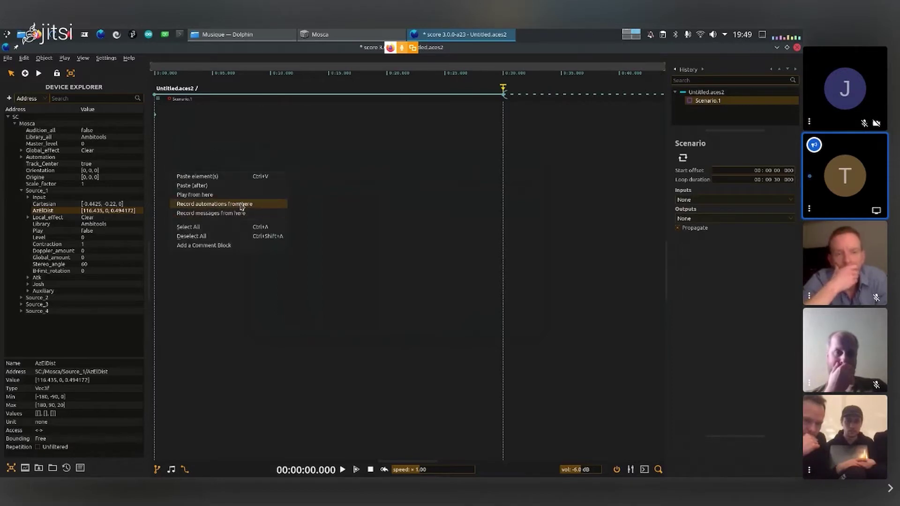
click(211, 204)
click(370, 32)
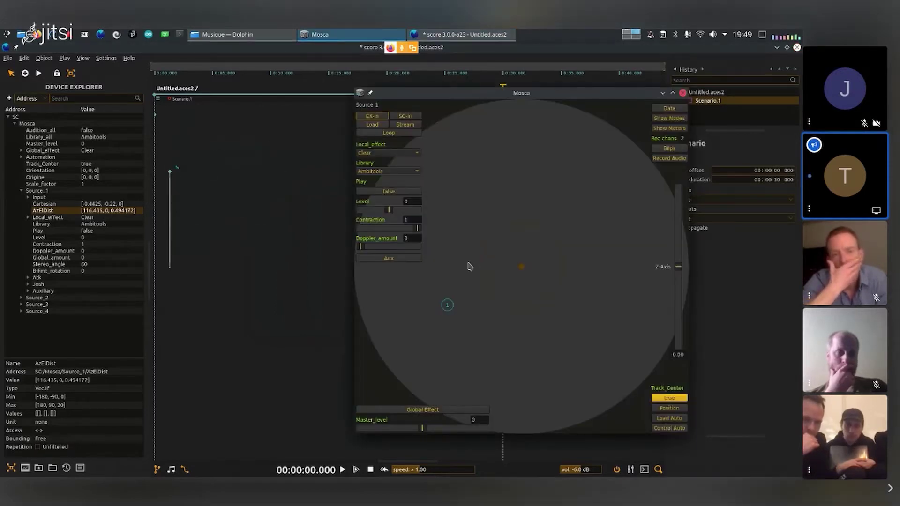
mouse_move(453, 306)
mouse_down()
mouse_move(474, 235)
mouse_move(526, 189)
mouse_move(584, 236)
mouse_move(445, 241)
mouse_move(412, 344)
mouse_move(565, 338)
mouse_move(546, 253)
mouse_move(462, 213)
mouse_move(508, 146)
mouse_move(559, 167)
mouse_move(572, 234)
mouse_up()
click(316, 315)
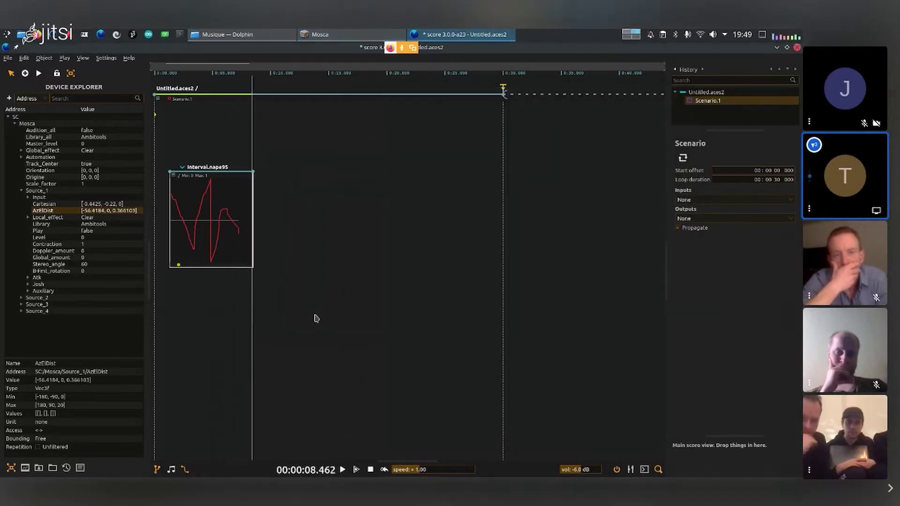
key(space)
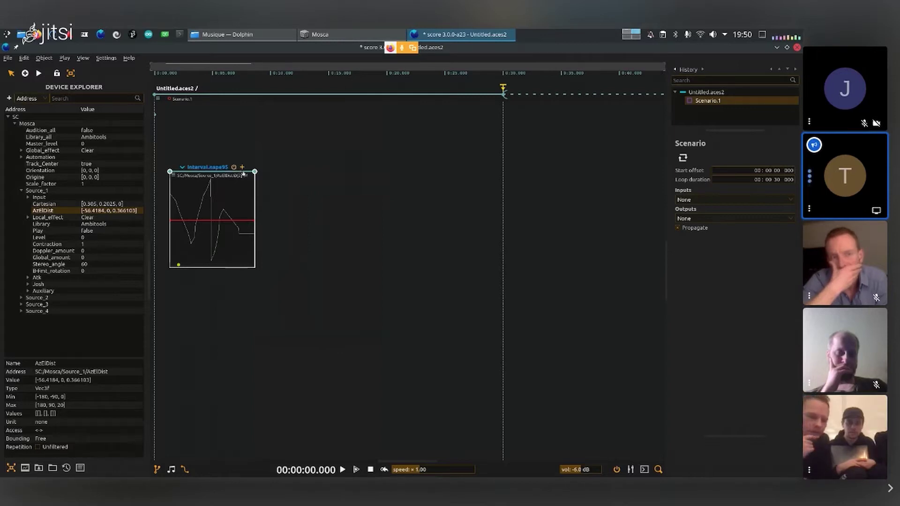
Stretch the recorded interval in scale mode to a duration of about 21.3 s
scroll(243, 183, up, 2)
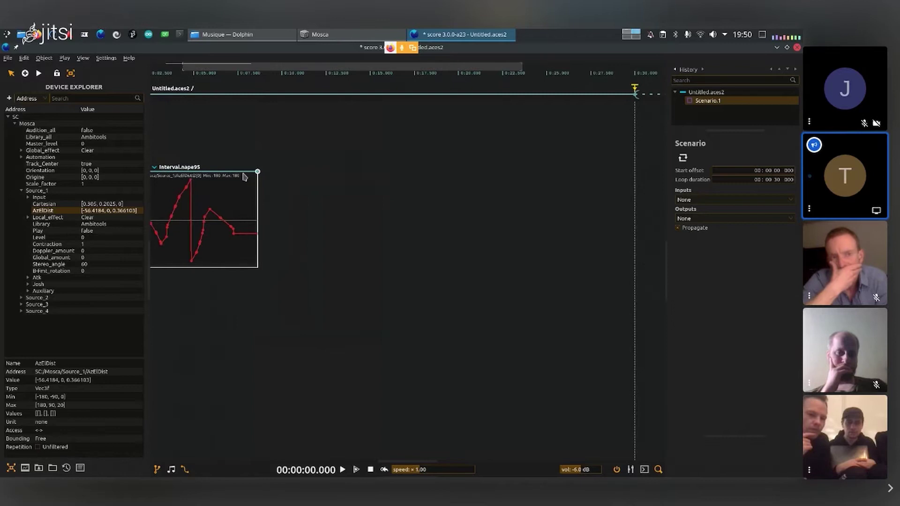
click(241, 168)
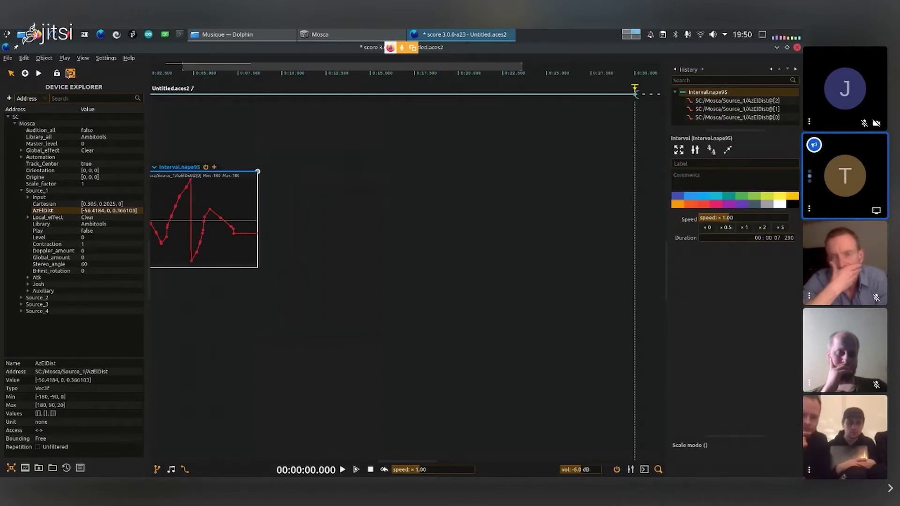
scroll(317, 184, left, 2)
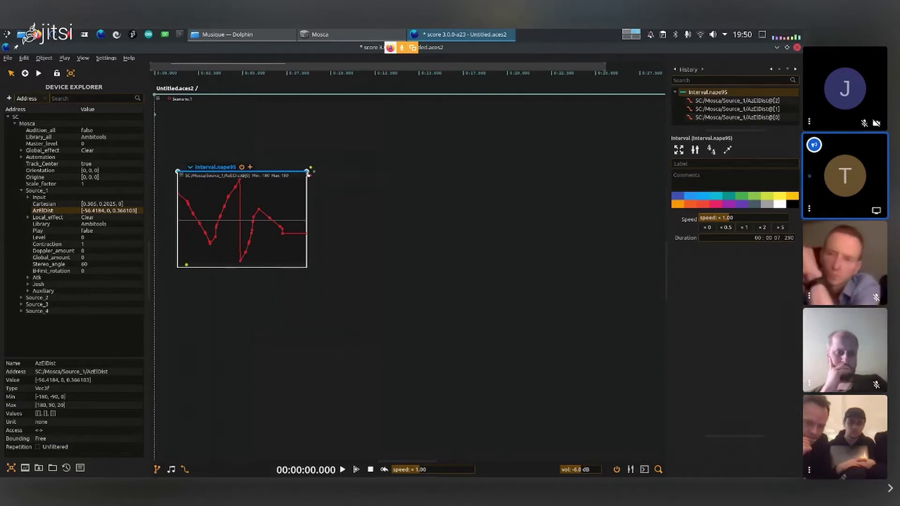
mouse_move(308, 173)
mouse_down()
mouse_move(415, 173)
mouse_move(238, 185)
mouse_move(326, 183)
mouse_move(317, 187)
mouse_up()
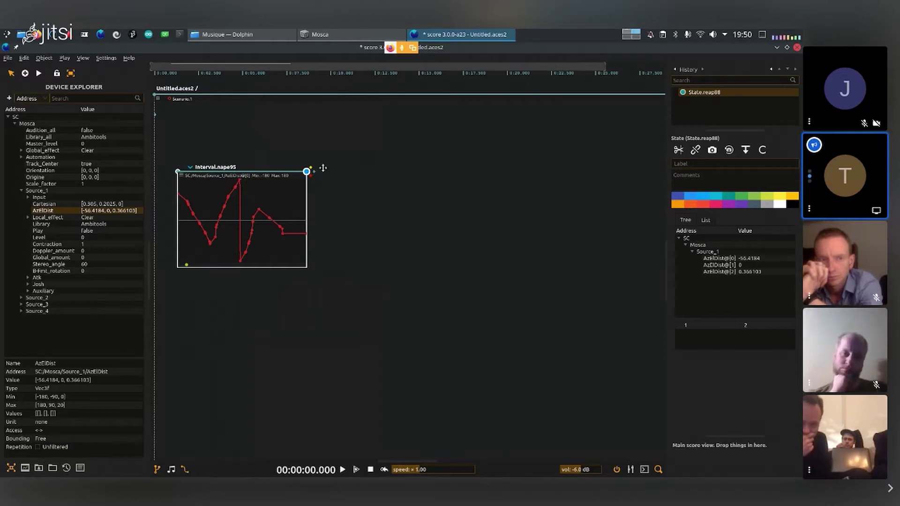
drag(323, 168, 559, 162)
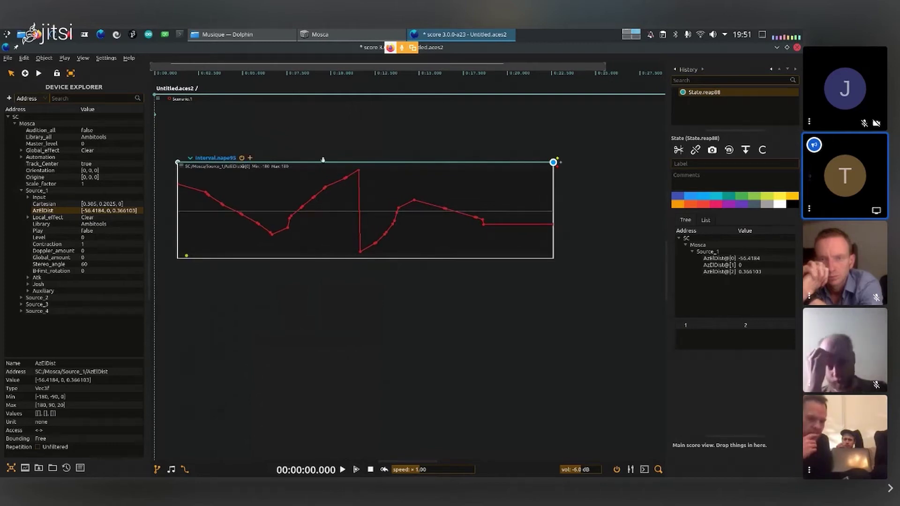
Return to the recorded interval and delete the peak points between about 8 and 10 s on its AzElDist@[0] curve
click(459, 32)
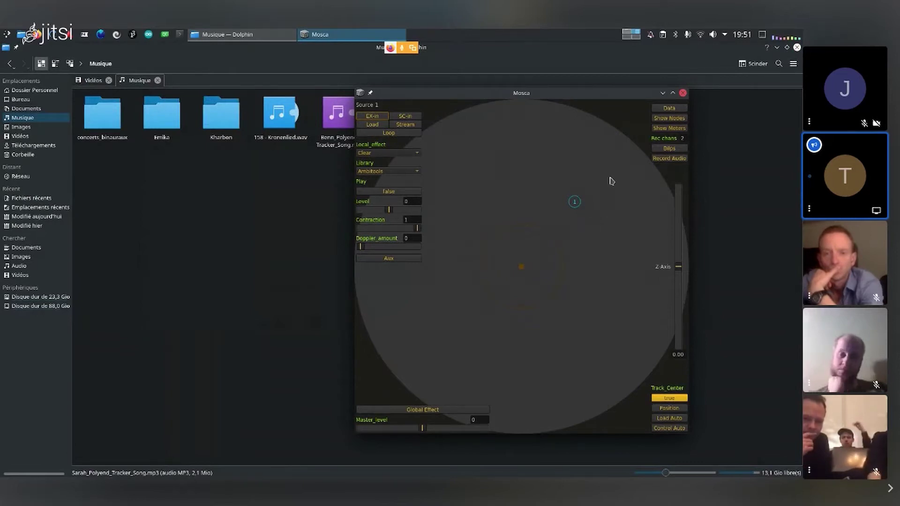
key(ctrl+F2)
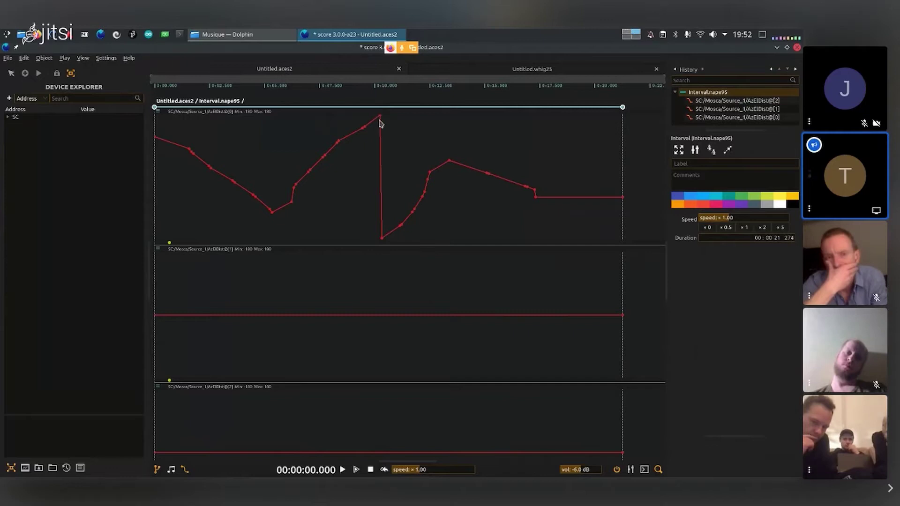
drag(378, 129, 379, 156)
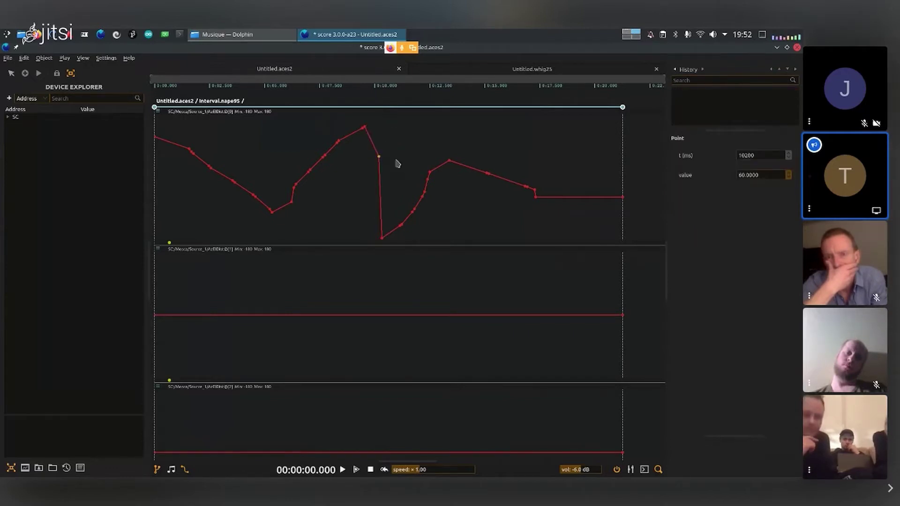
click(433, 169)
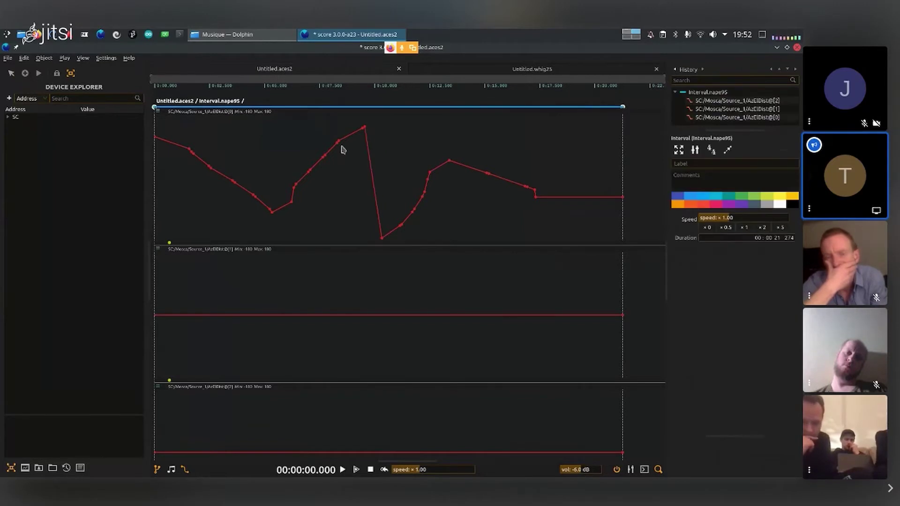
drag(388, 158, 323, 129)
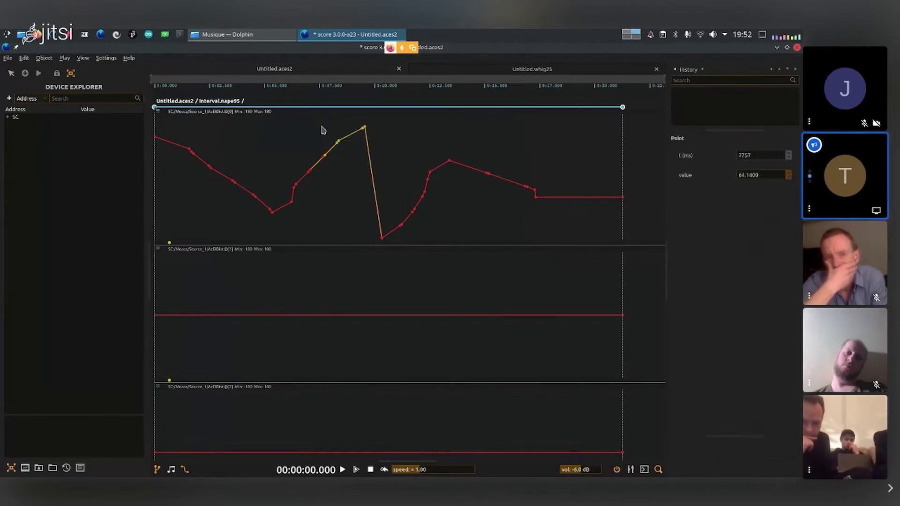
key(Delete)
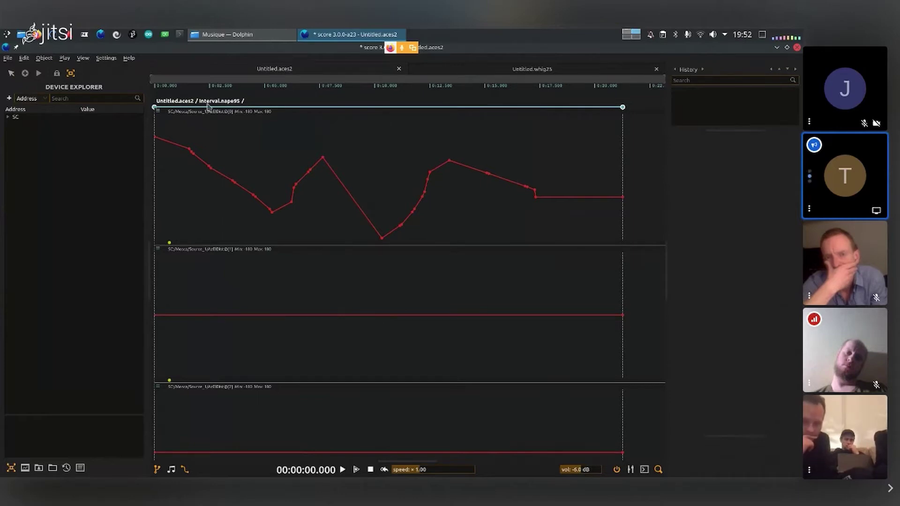
Add a raised peak point near 8.4 s on the AzElDist@[0] curve's steep descending segment, with eased curves on both sides
scroll(281, 208, down, 1)
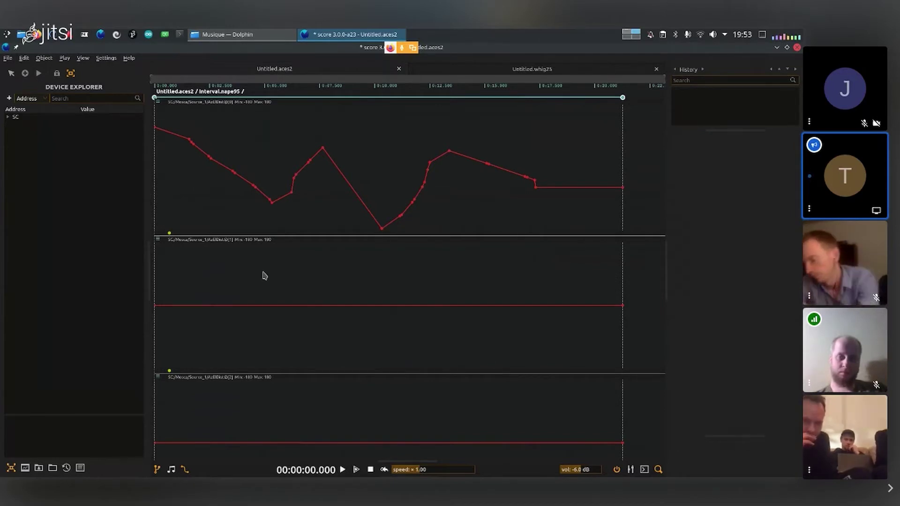
click(349, 190)
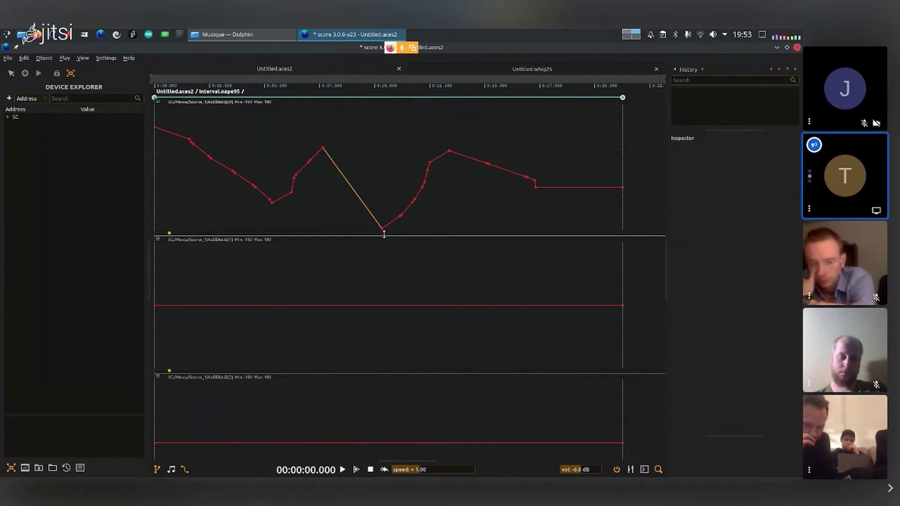
drag(360, 201, 338, 124)
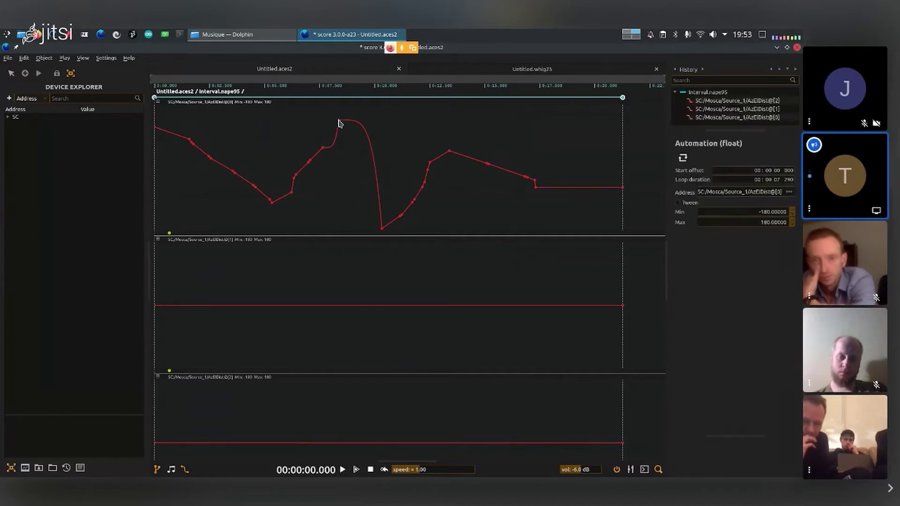
Delete the AzElDist@[0] curve's low points around 5 to 6 s and the points between about 13 and 17 s
click(256, 187)
key(Delete)
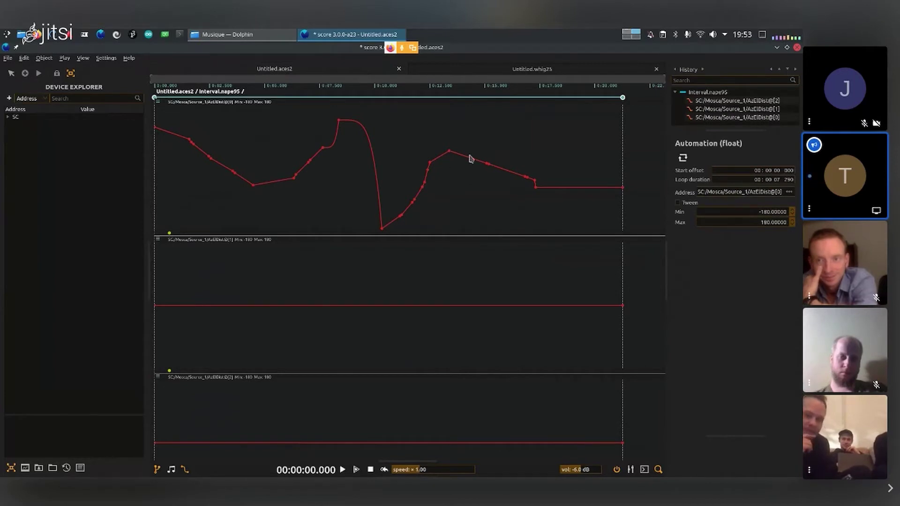
drag(531, 184, 444, 149)
key(Delete)
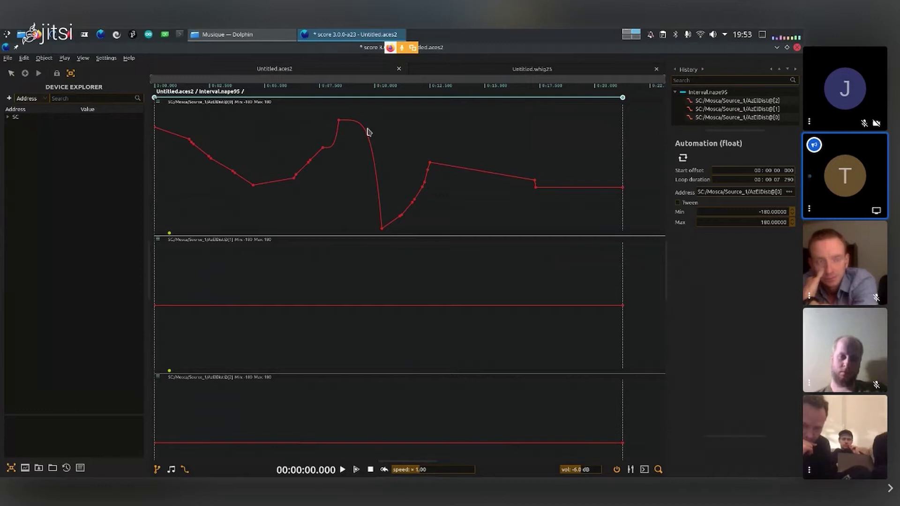
Apply elasticInOut easing to the AzElDist@[0] segment starting near 12.5 s and move its start point to 13182 ms with value 80.4
click(478, 174)
right_click(478, 174)
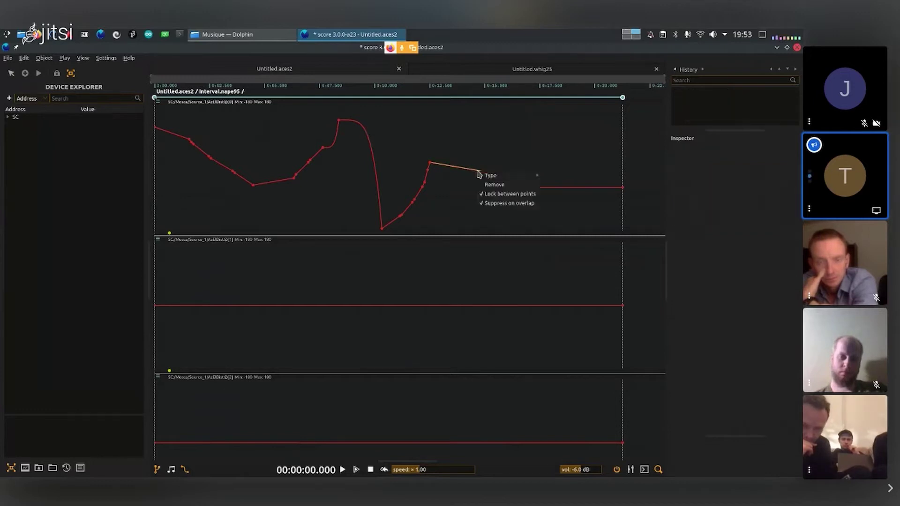
mouse_move(482, 175)
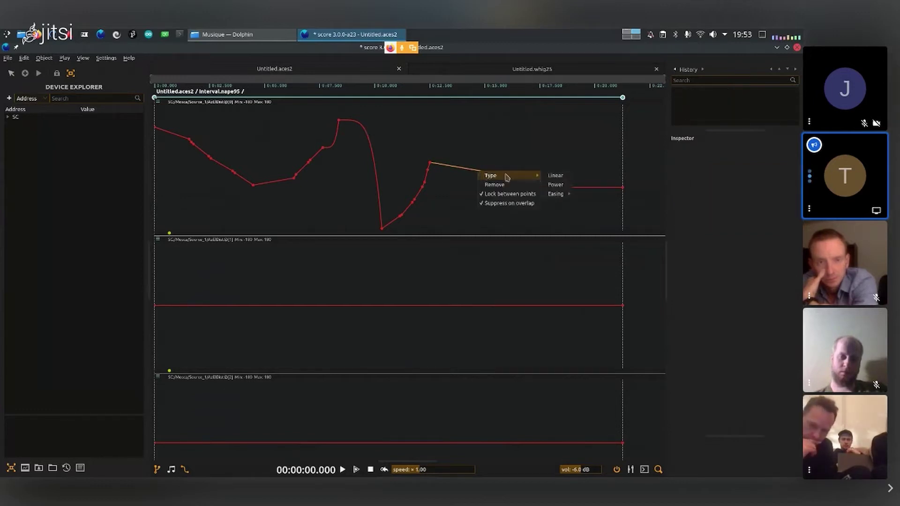
mouse_move(561, 197)
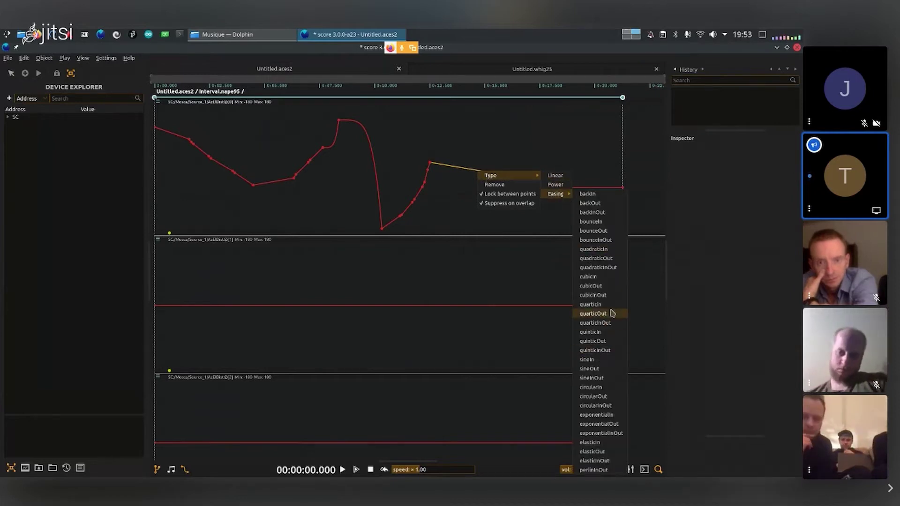
click(607, 461)
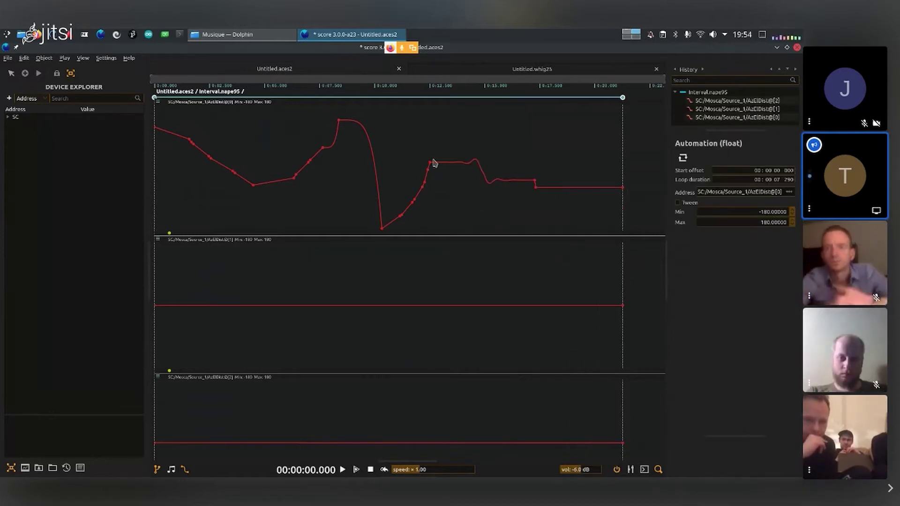
mouse_move(430, 161)
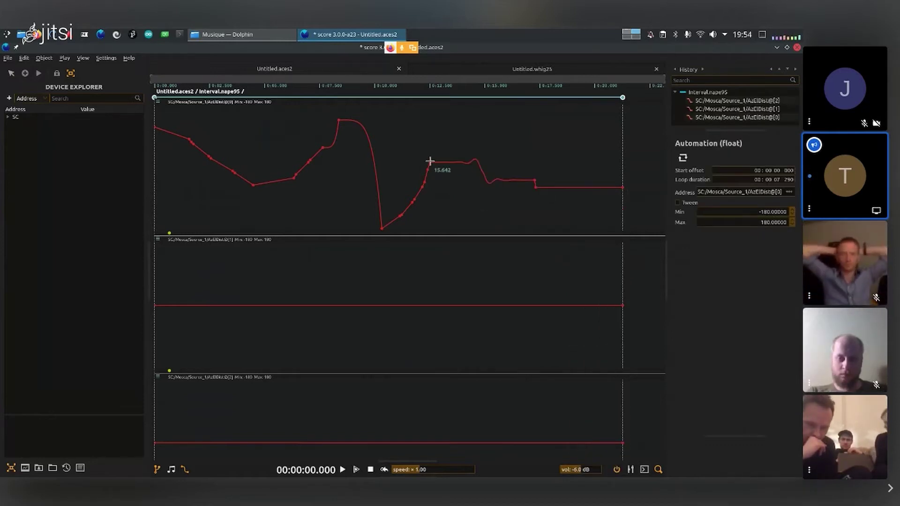
drag(430, 161, 444, 139)
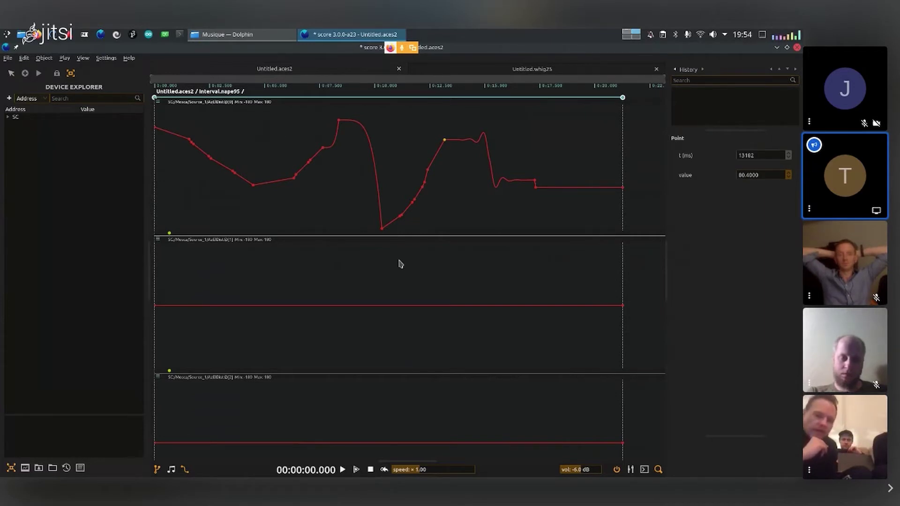
key(alt+Tab)
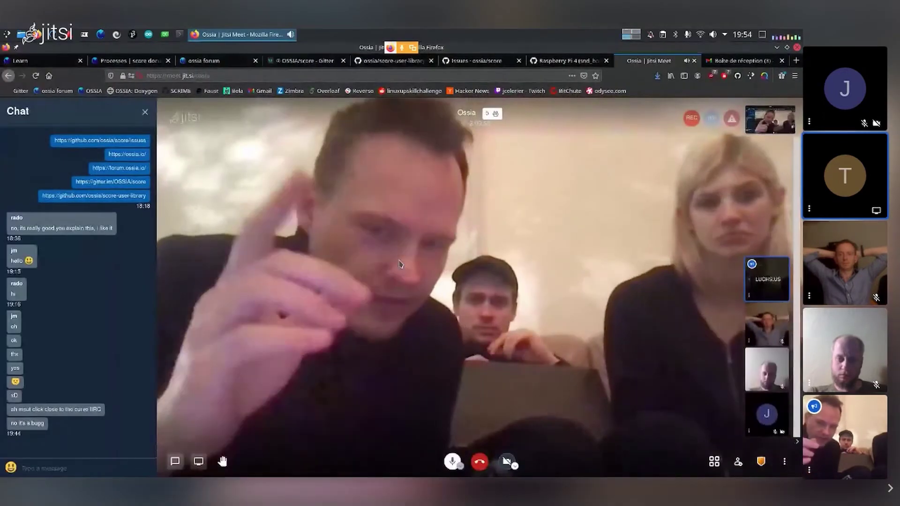
key(alt+Tab)
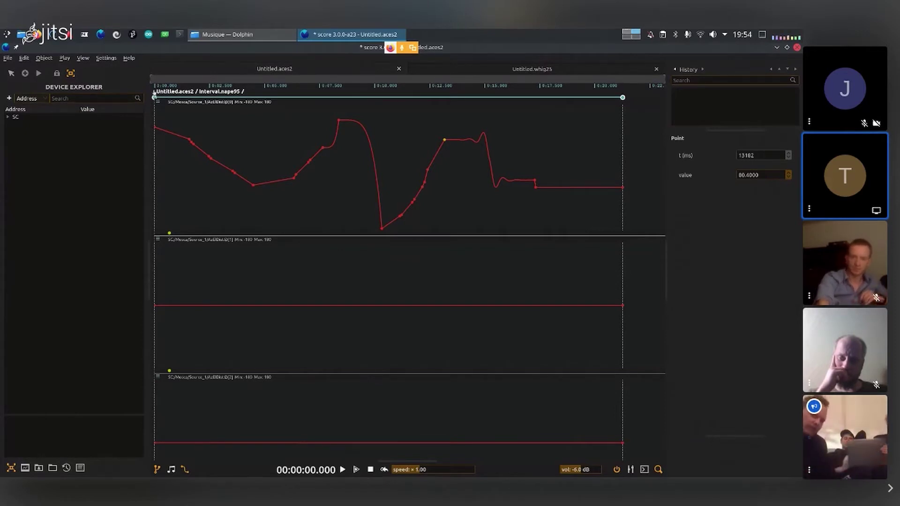
Return to the parent scenario and move the recorded interval so it starts at about 3.1 s
click(173, 92)
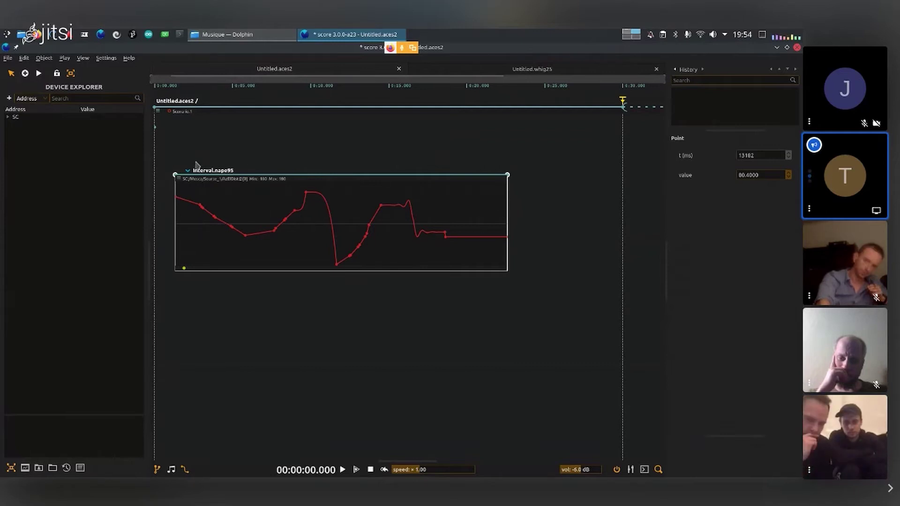
drag(175, 175, 203, 141)
double_click(238, 137)
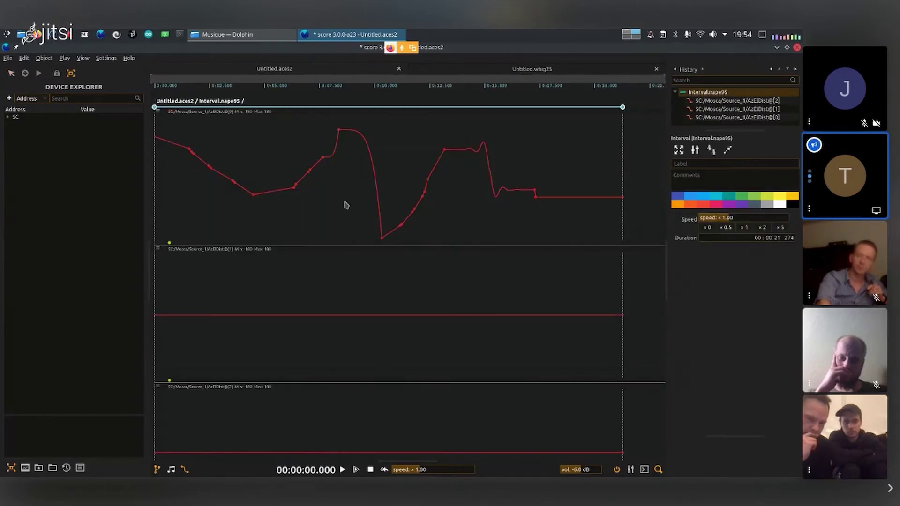
click(174, 101)
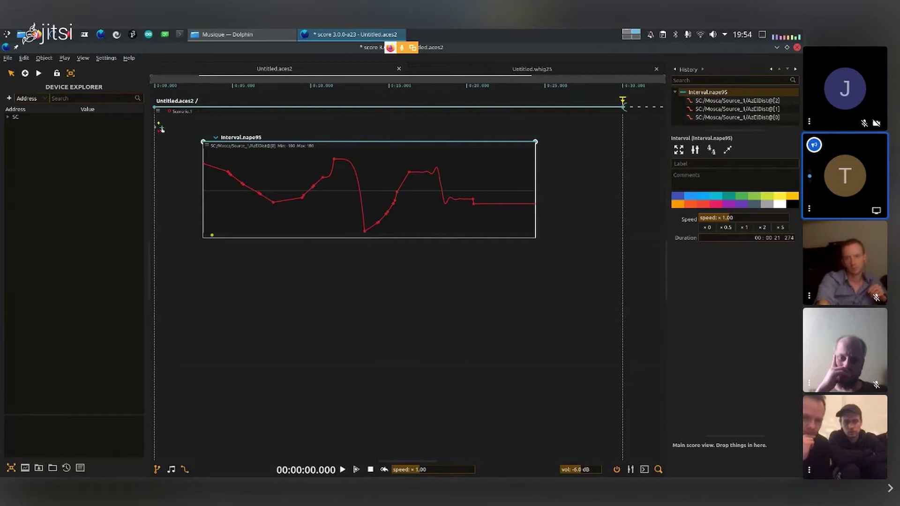
Link the scenario's start to the recorded interval with a new interval, and shorten the recorded interval to end near 15 s
key(c)
drag(161, 129, 204, 143)
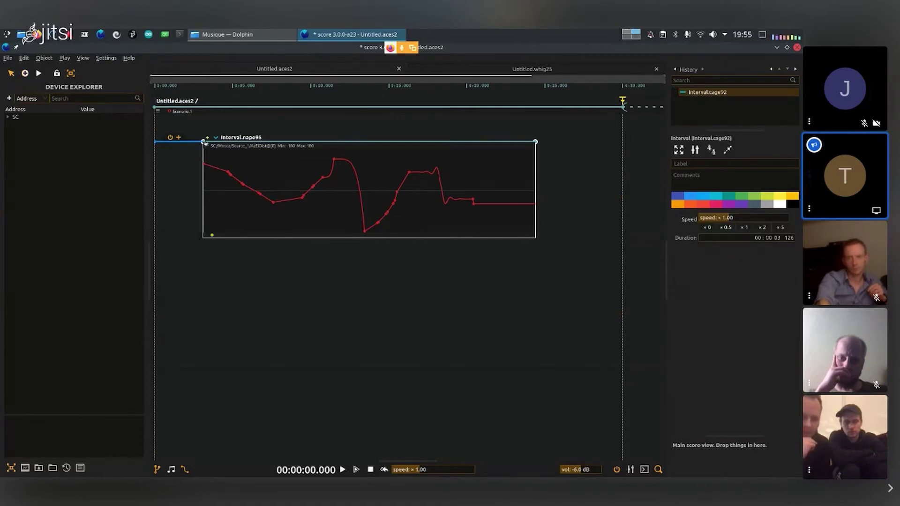
key(Escape)
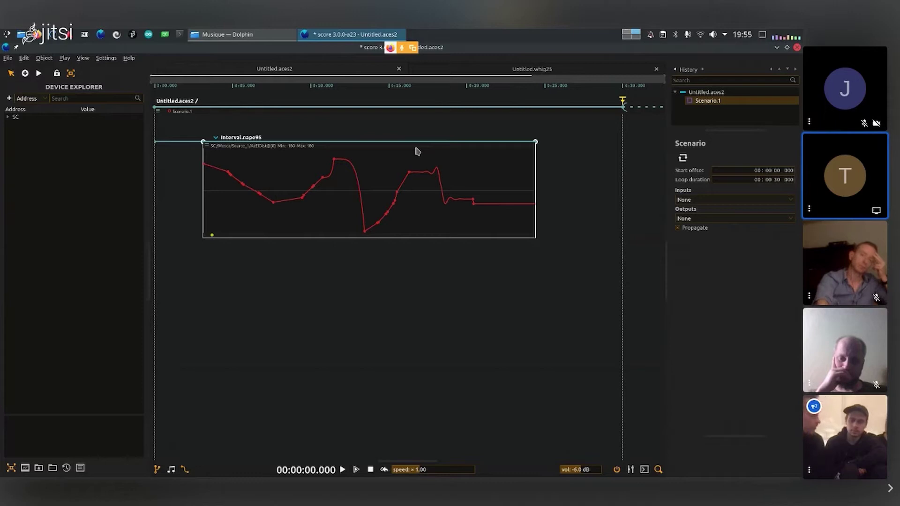
key(ctrl+z)
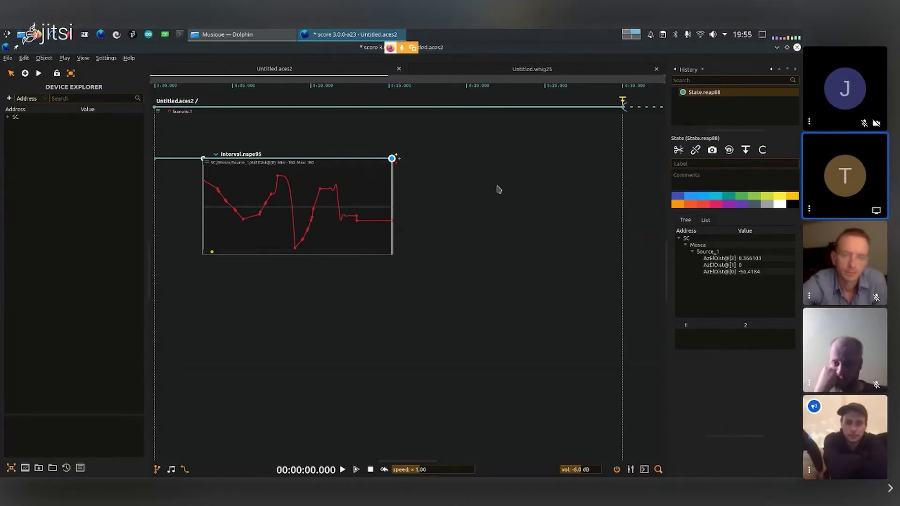
Move the score window aside to expose the Musique folder in the file manager behind it
key(alt+Tab)
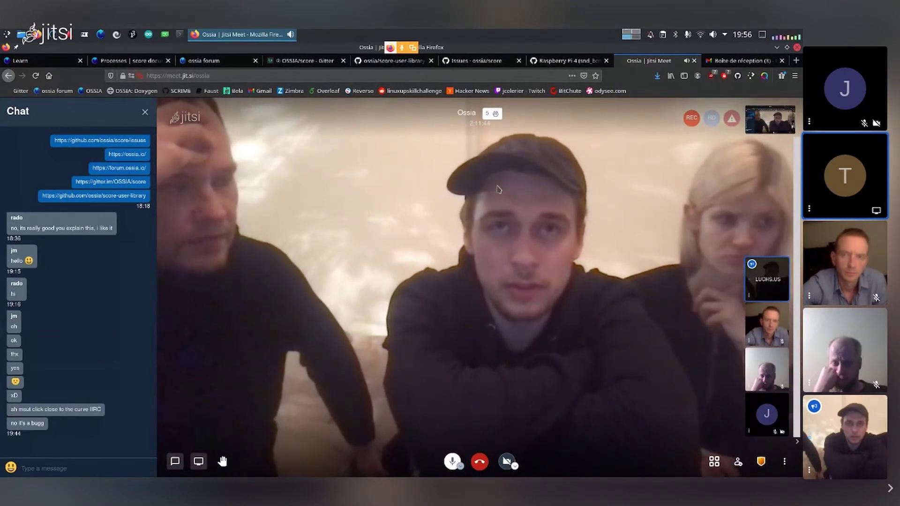
key(ctrl+F2)
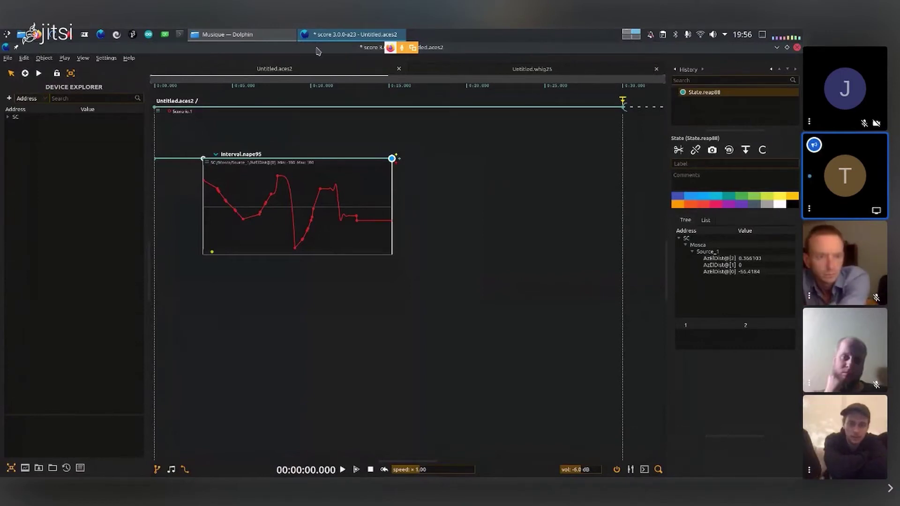
drag(317, 50, 501, 50)
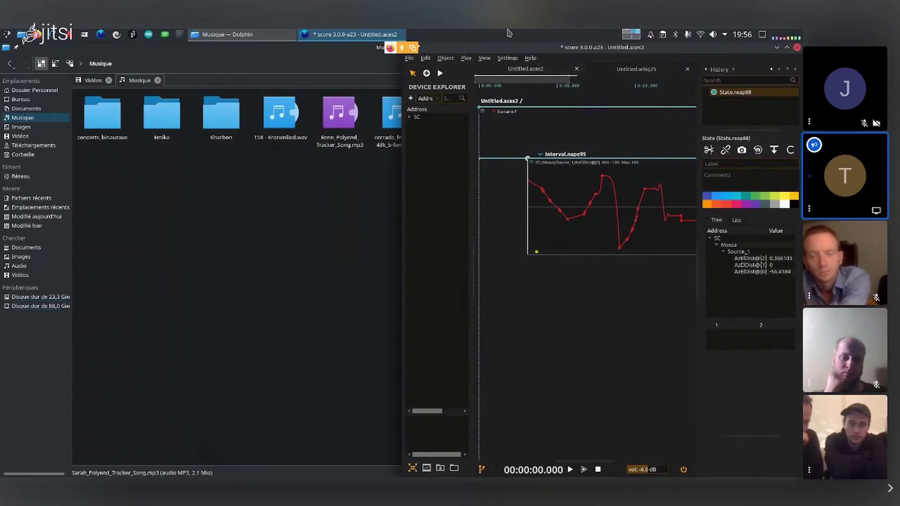
Switch to the QjackCtl graph and move the supernova and ossia score nodes apart to separate their connections
click(632, 34)
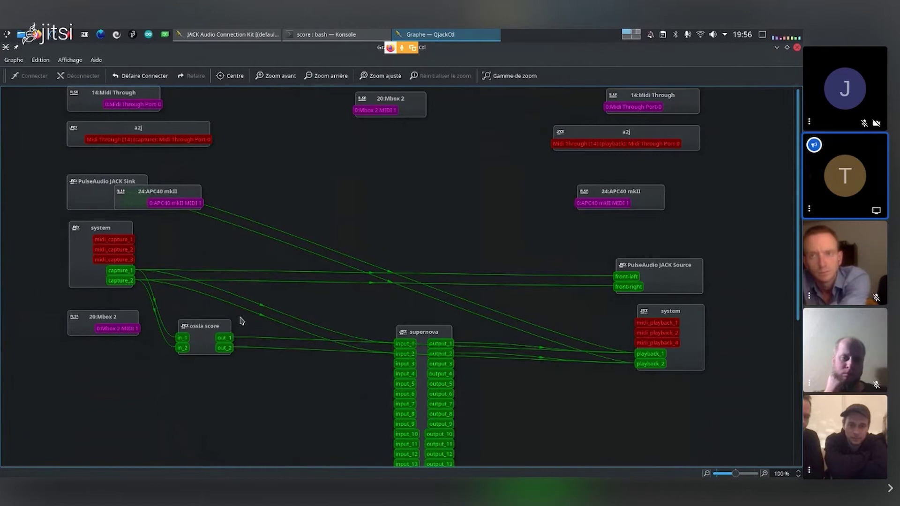
drag(448, 332, 476, 393)
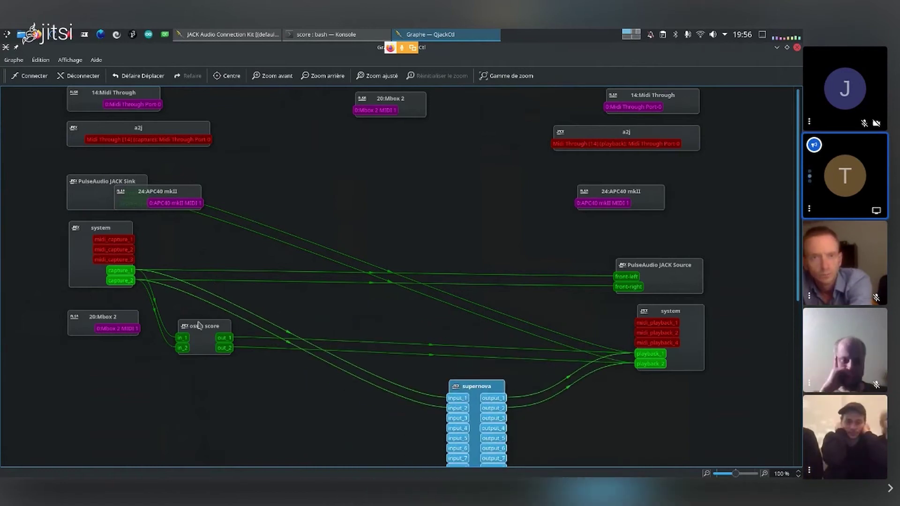
drag(199, 325, 177, 339)
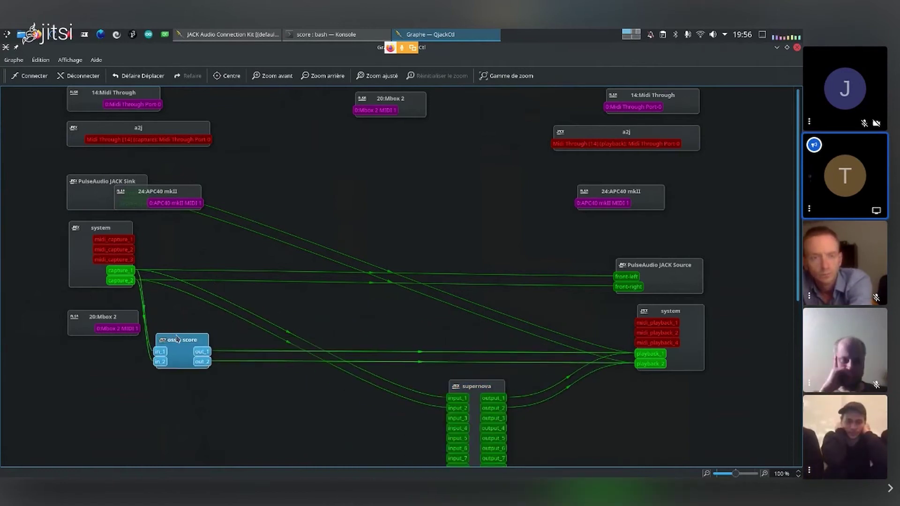
Disconnect ossia score from the system playback and connect its out_1 and out_2 to supernova's input_1 and input_2
click(692, 321)
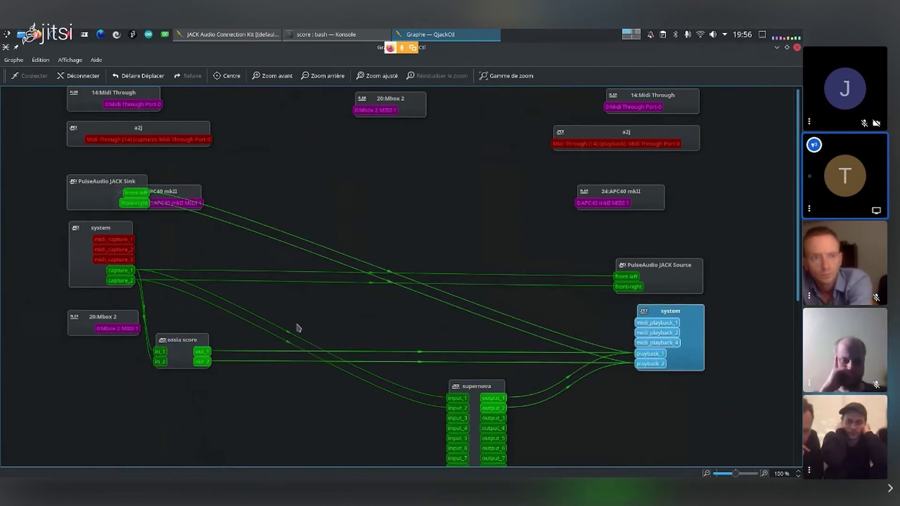
ctrl+click(193, 340)
right_click(191, 339)
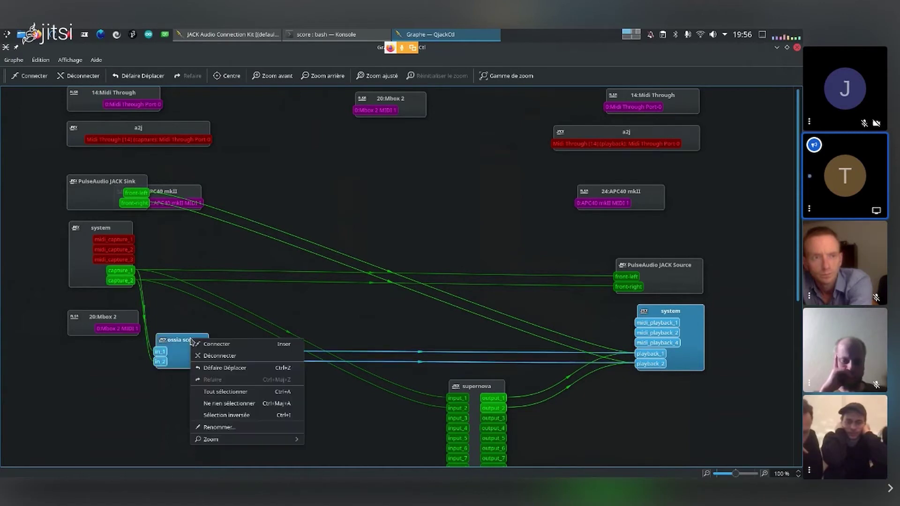
click(237, 355)
drag(204, 355, 449, 400)
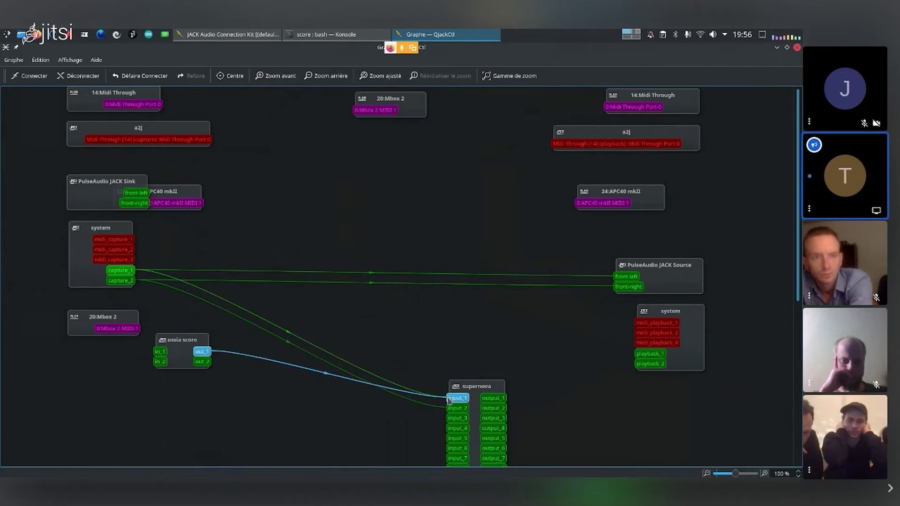
drag(203, 365, 456, 408)
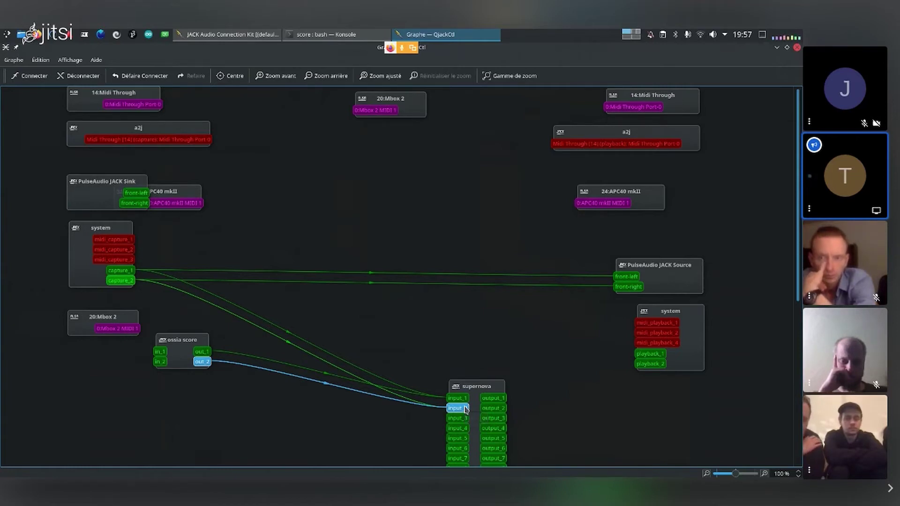
Switch to the Mosca window and choose EX-in as the input for Source 1
key(ctrl+F2)
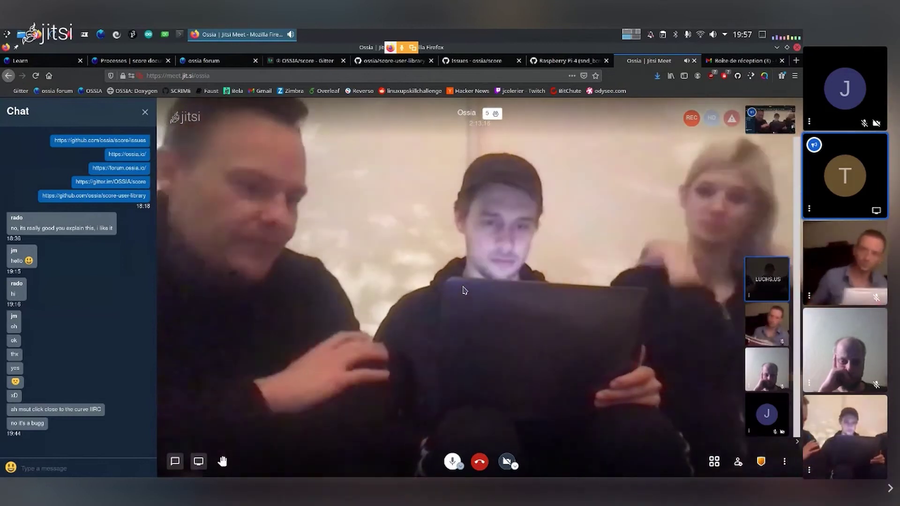
key(alt+Tab)
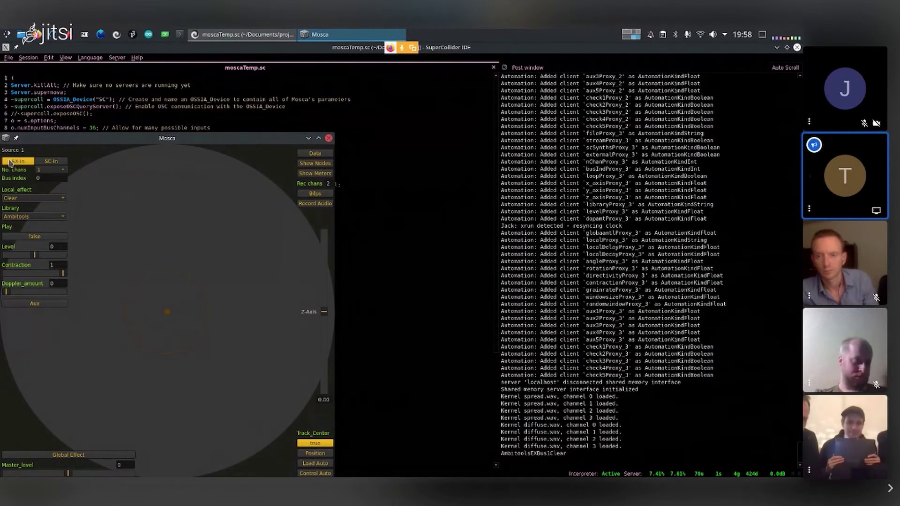
click(20, 163)
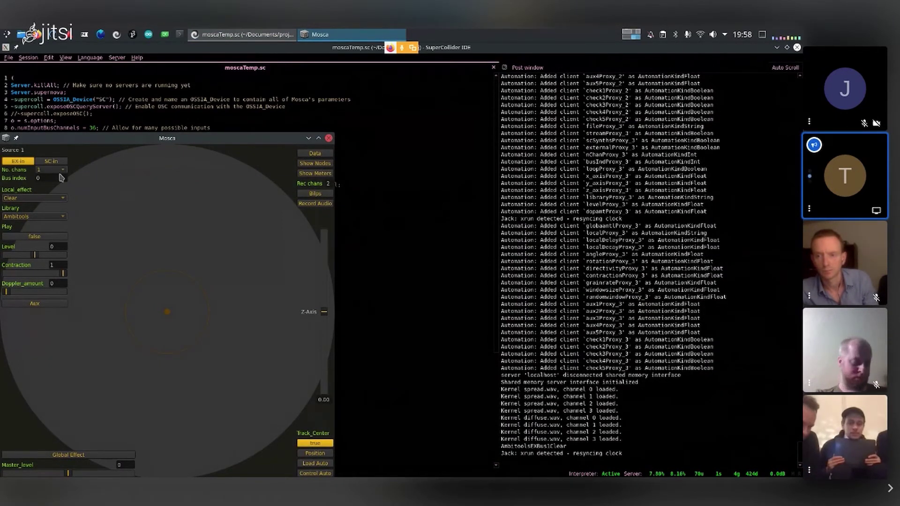
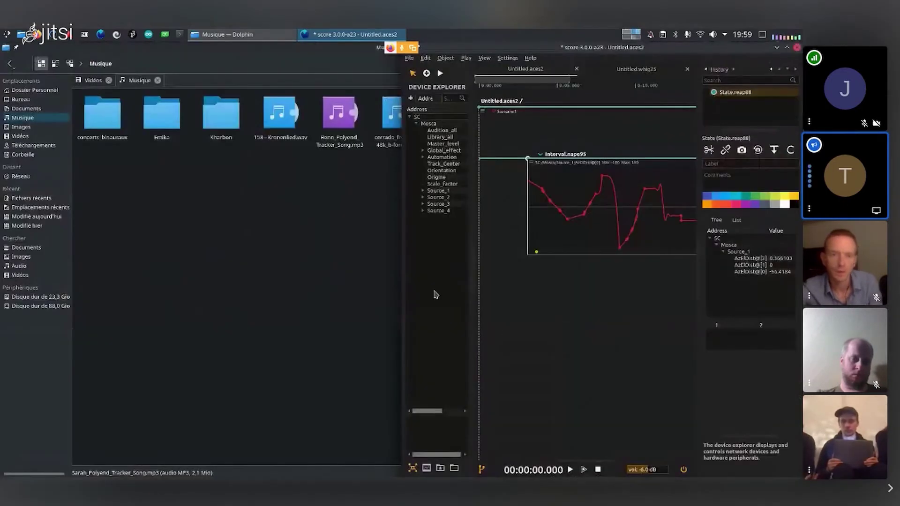
Maximize the score window, add an Audio device named audio and expand its out addresses
double_click(469, 47)
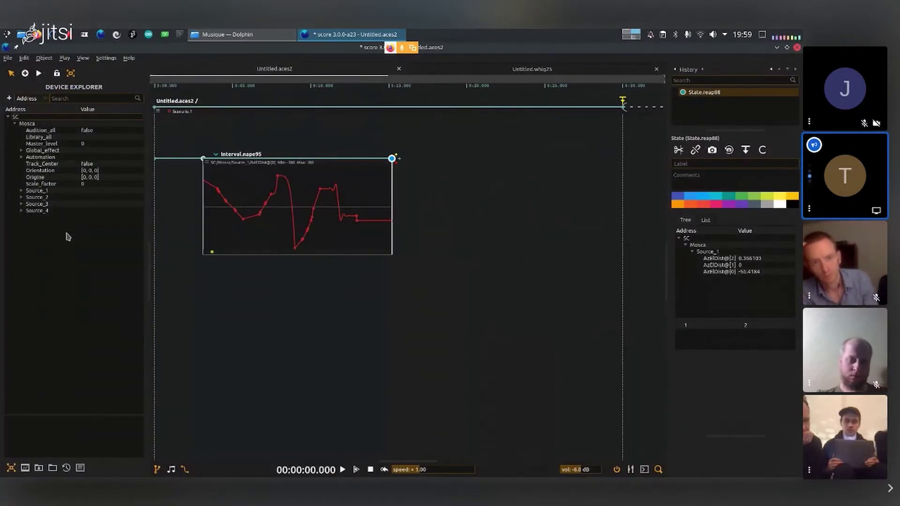
right_click(42, 236)
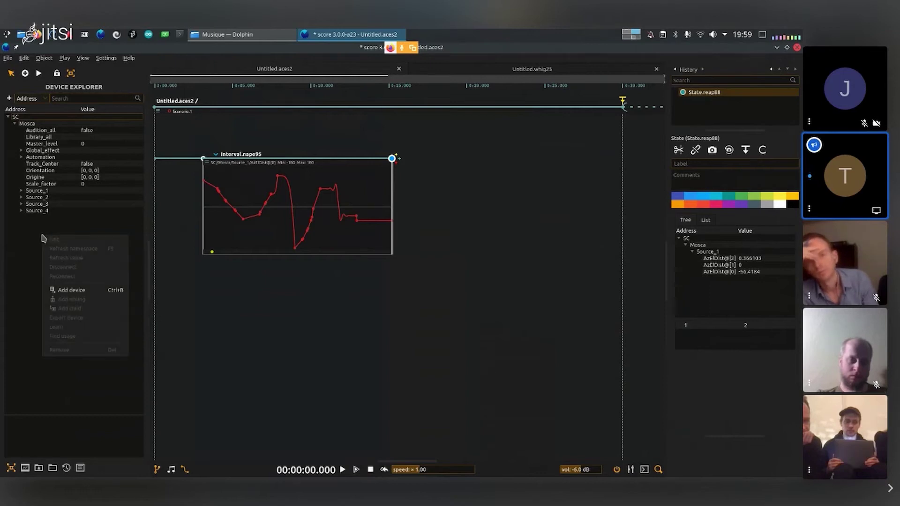
click(73, 291)
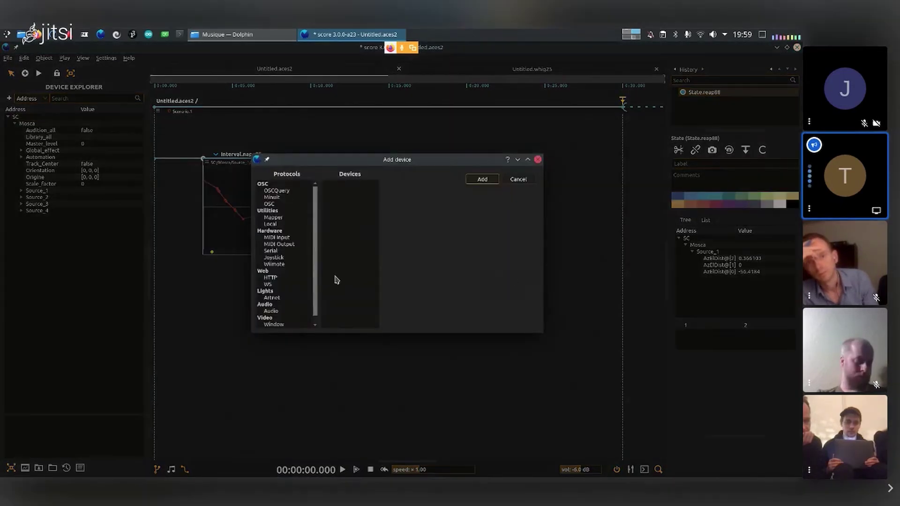
click(270, 311)
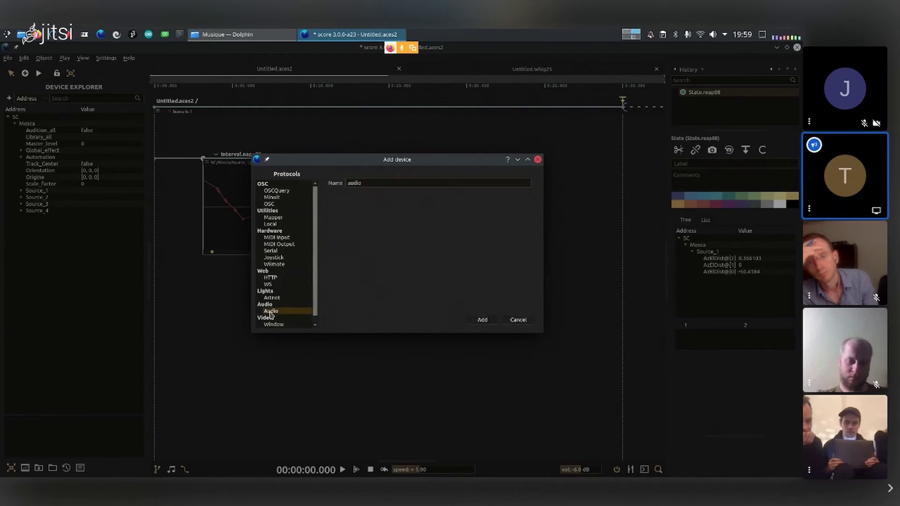
click(484, 321)
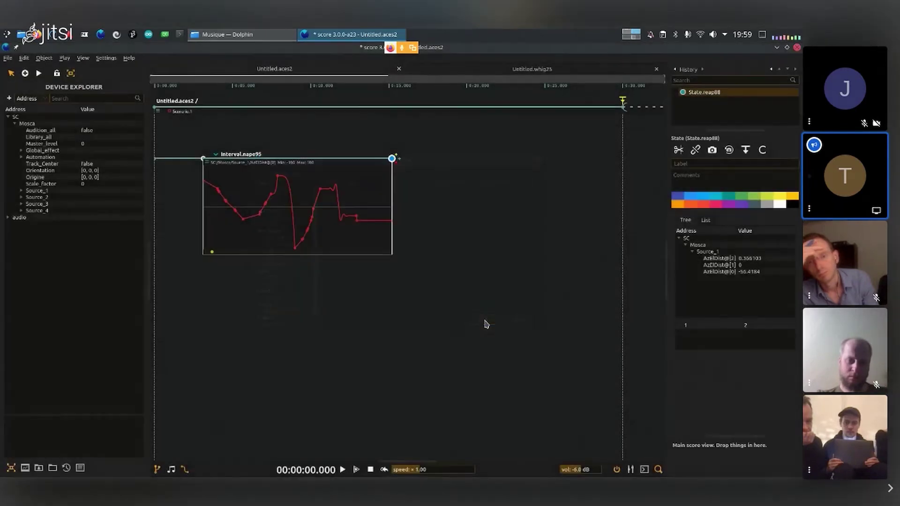
click(8, 217)
click(14, 231)
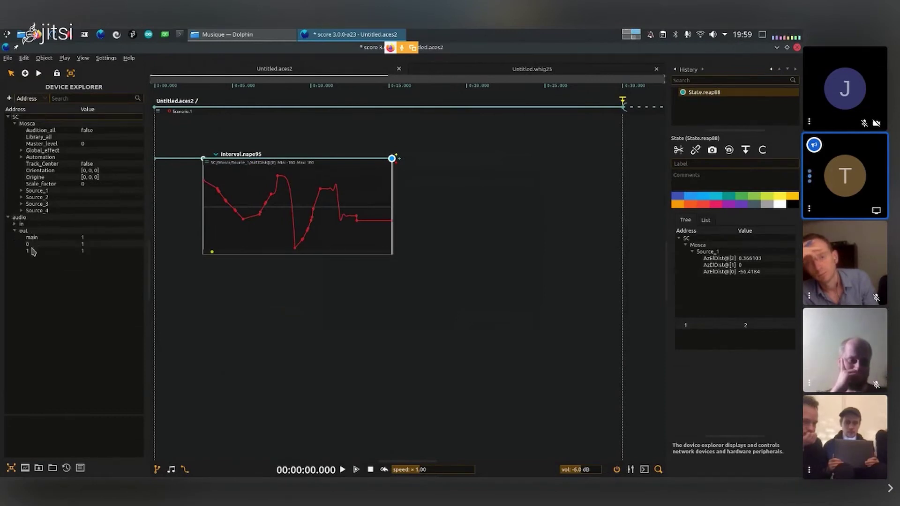
Place the Gorrister - School Tour.wav sound in the scenario below the recorded interval and route its audio output to audio:/out/0
key(alt+Tab)
drag(454, 122, 268, 300)
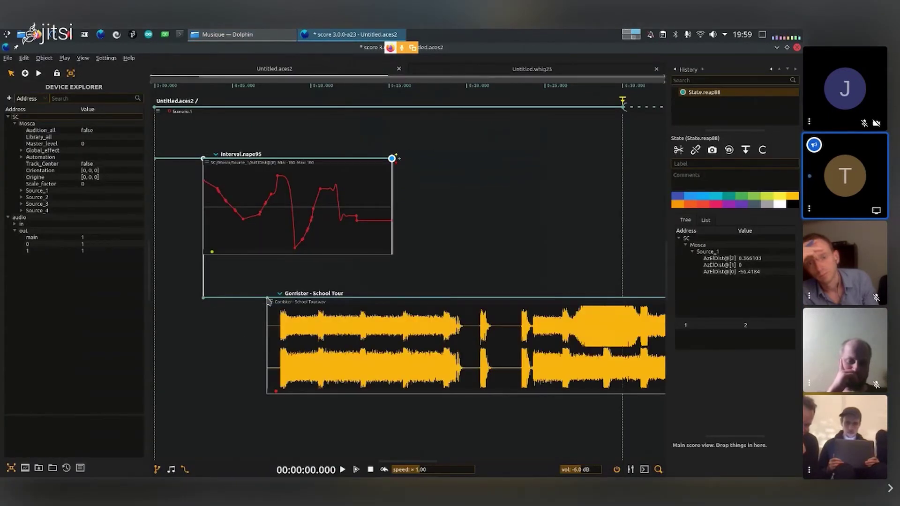
click(276, 391)
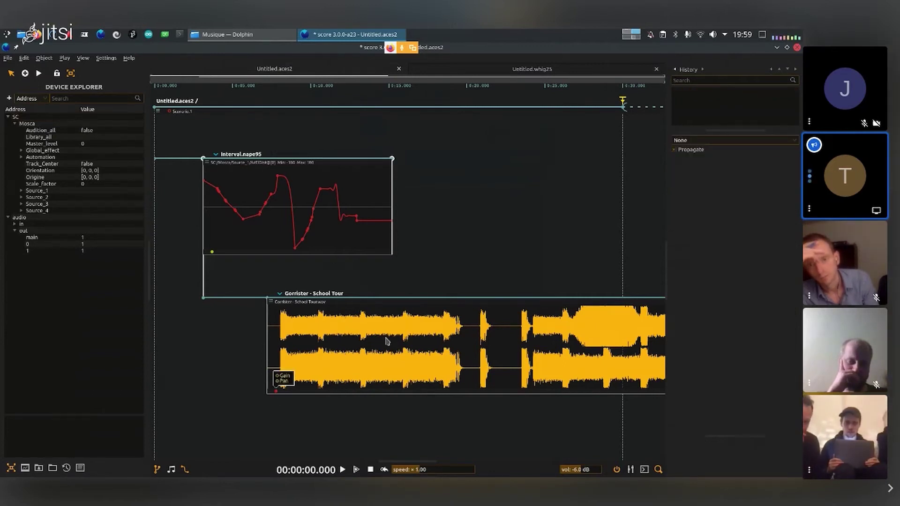
click(44, 245)
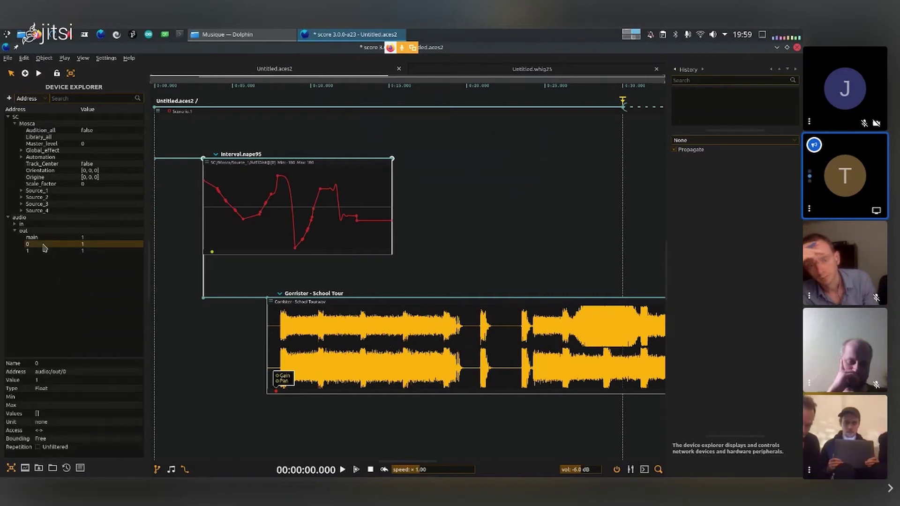
drag(43, 247, 278, 393)
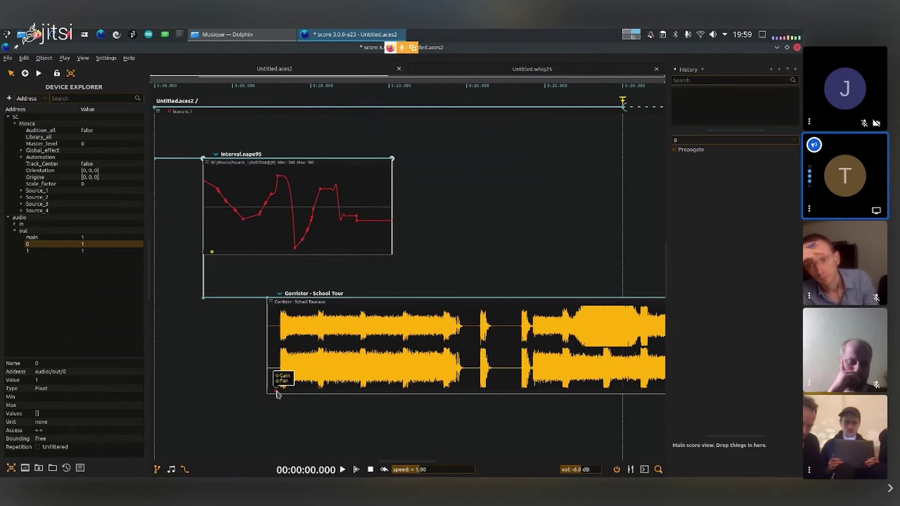
Connect ossia score's out_1 to supernova's input_3 in the QjackCtl graph and check Source 1's bus index in Mosca
key(ctrl+F2)
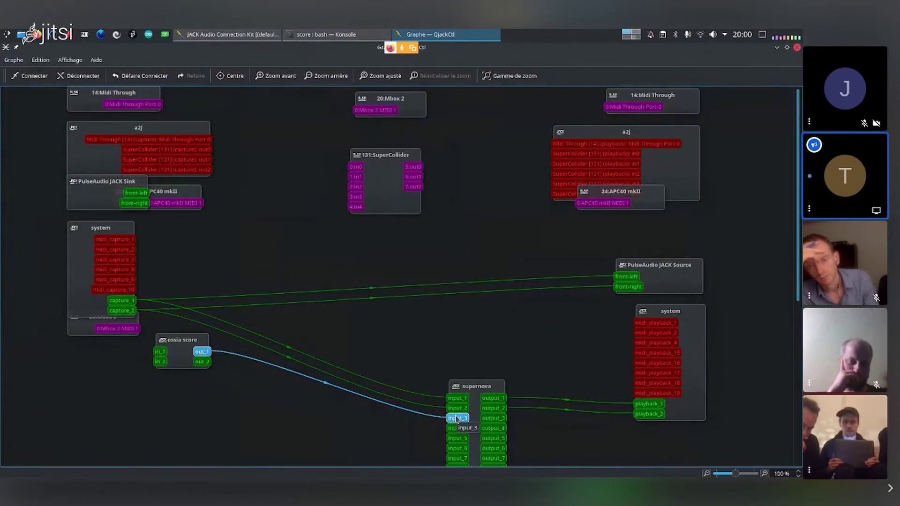
key(ctrl+F3)
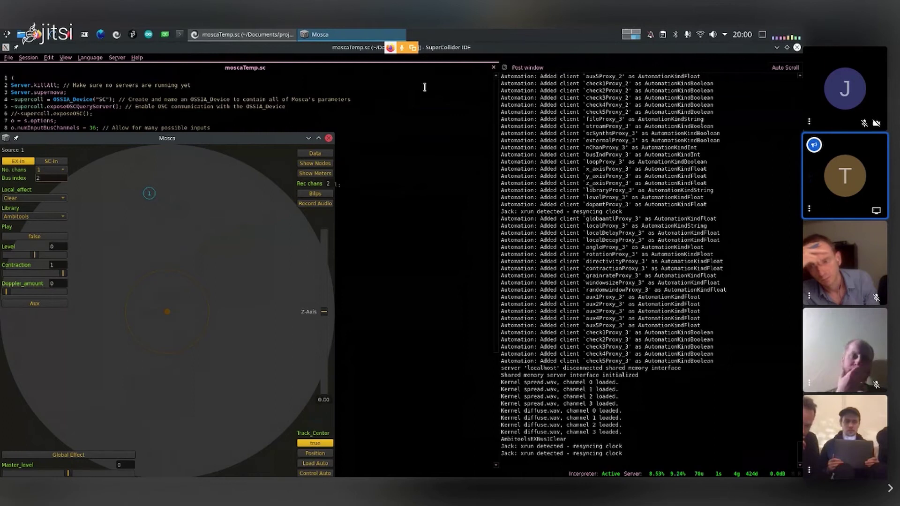
key(ctrl+F2)
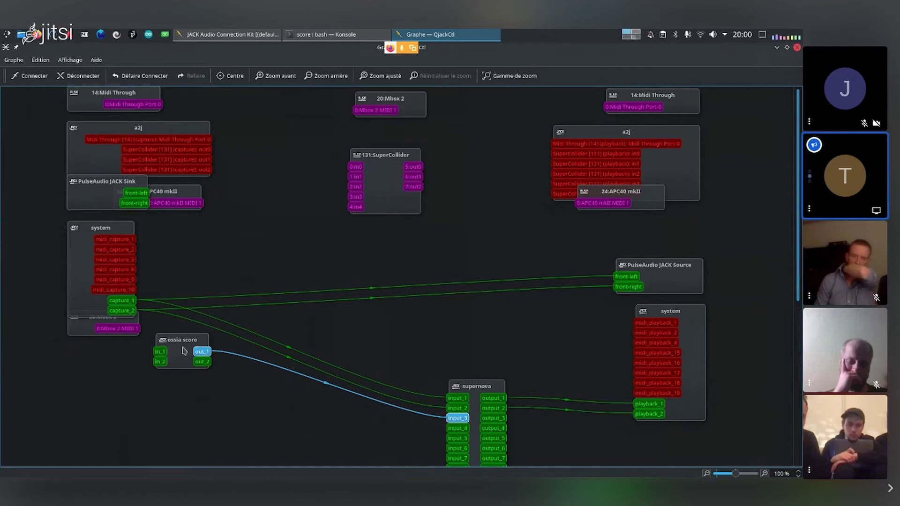
Switch to ossia score and set the number of JACK audio outputs to 32 in the audio settings
click(184, 351)
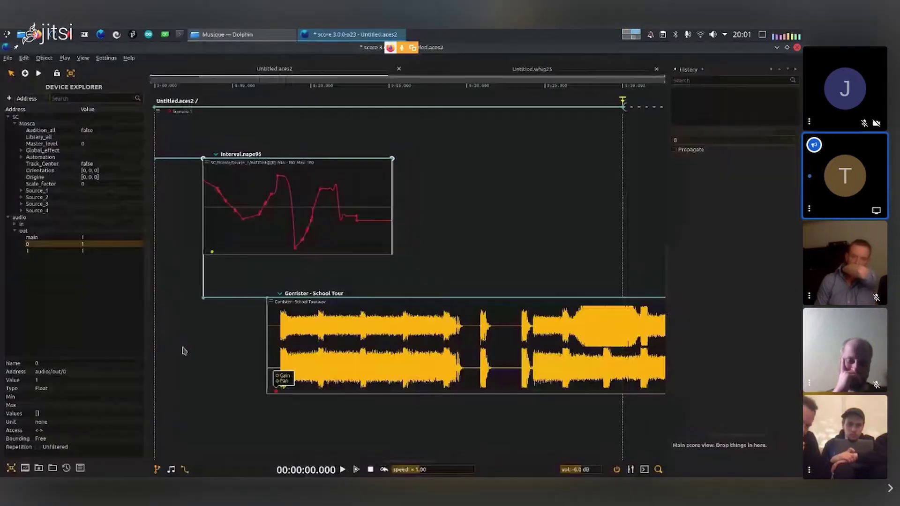
click(105, 58)
click(112, 68)
click(223, 189)
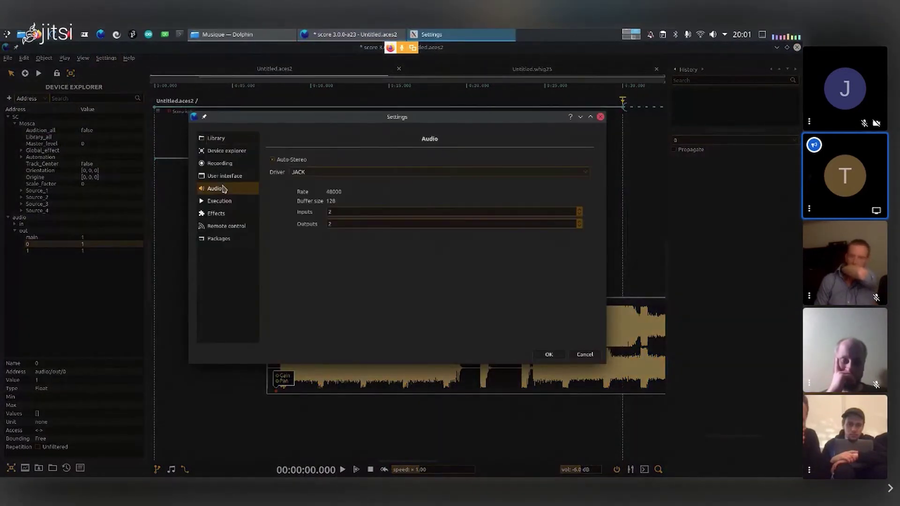
drag(354, 225, 322, 226)
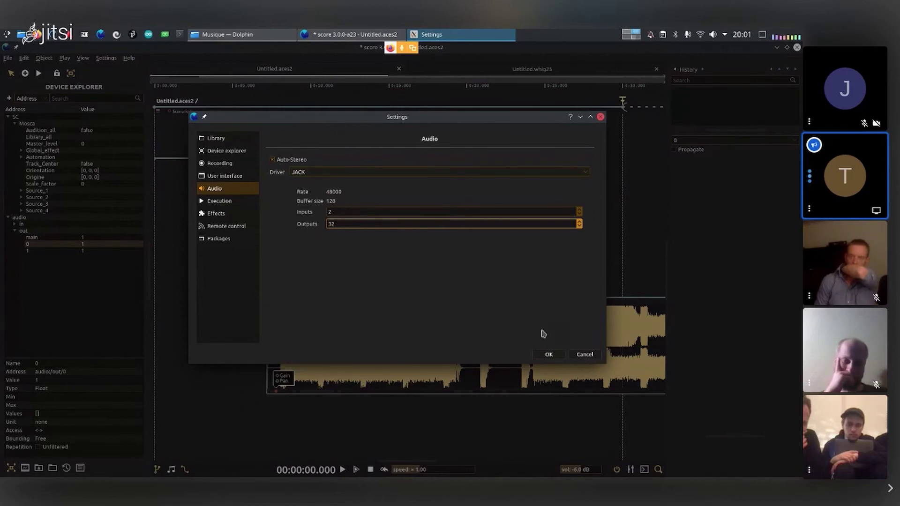
click(547, 355)
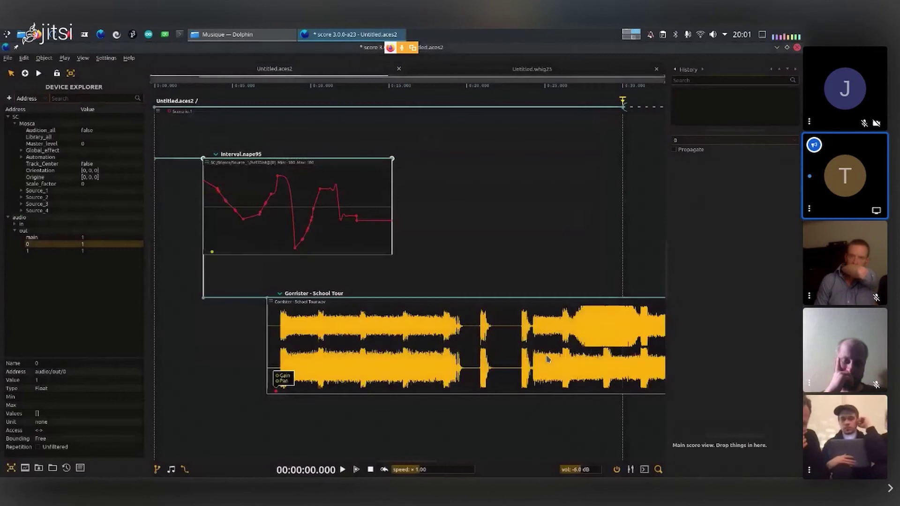
Refresh the audio device's namespace and expand its out node to view all the output addresses
right_click(36, 219)
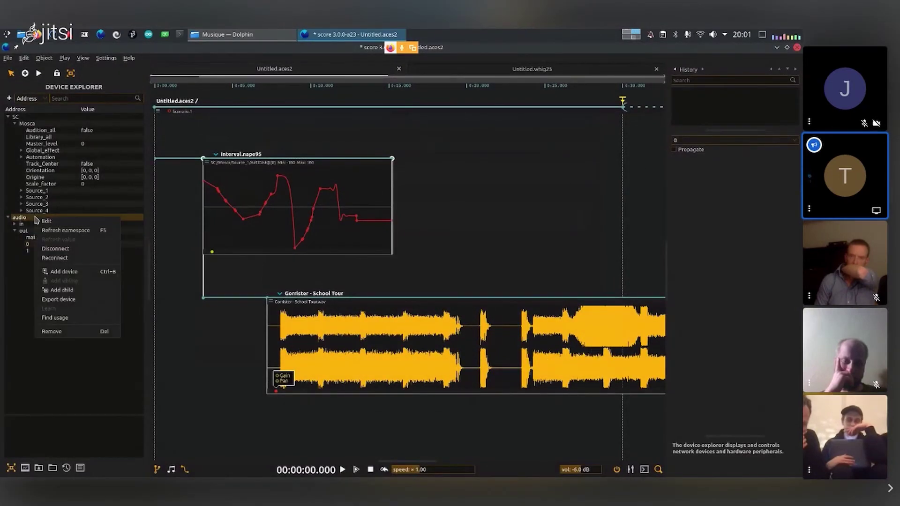
click(92, 233)
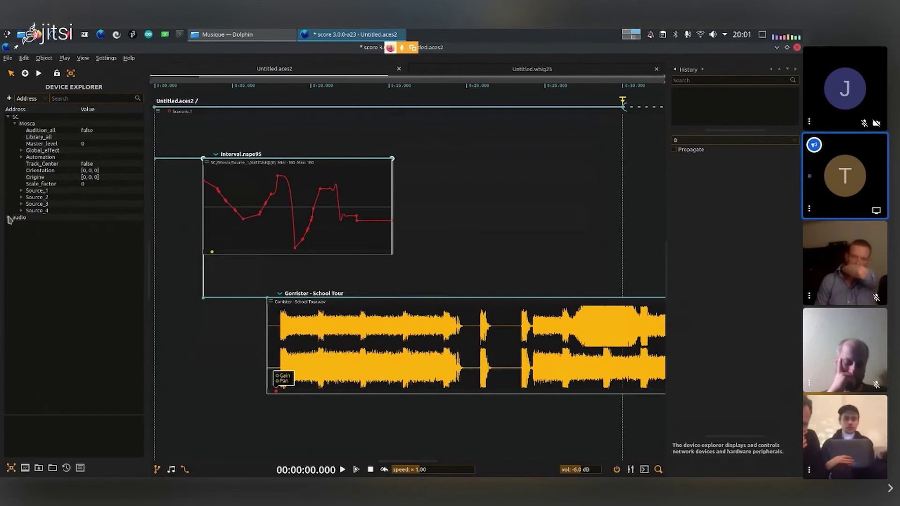
click(14, 231)
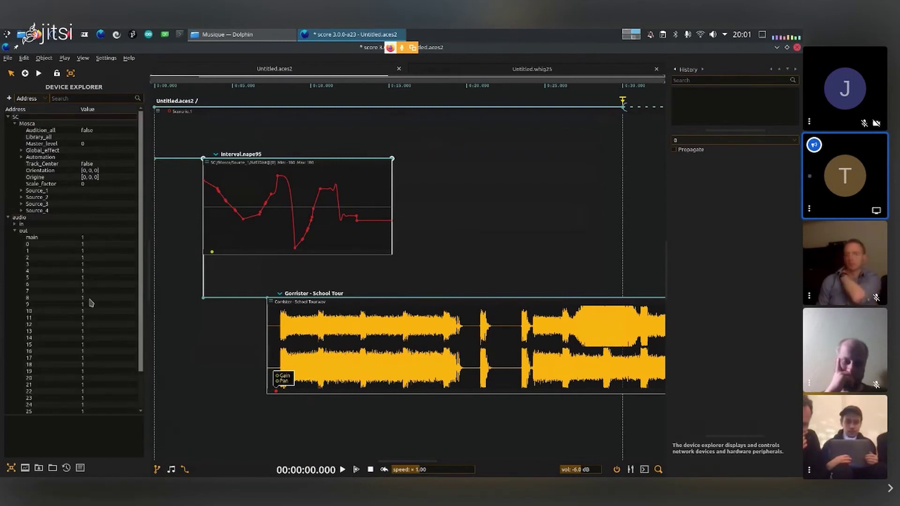
scroll(80, 282, down, 2)
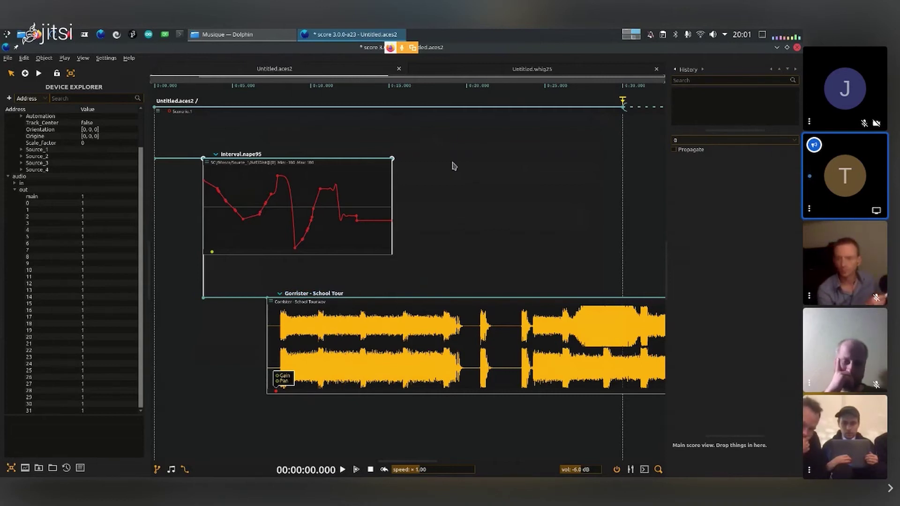
Switch to the QjackCtl graph, move the ossia score node closer to supernova and disconnect ossia score from the system ports
key(alt+Tab)
key(alt+Tab)
scroll(306, 308, up, 3)
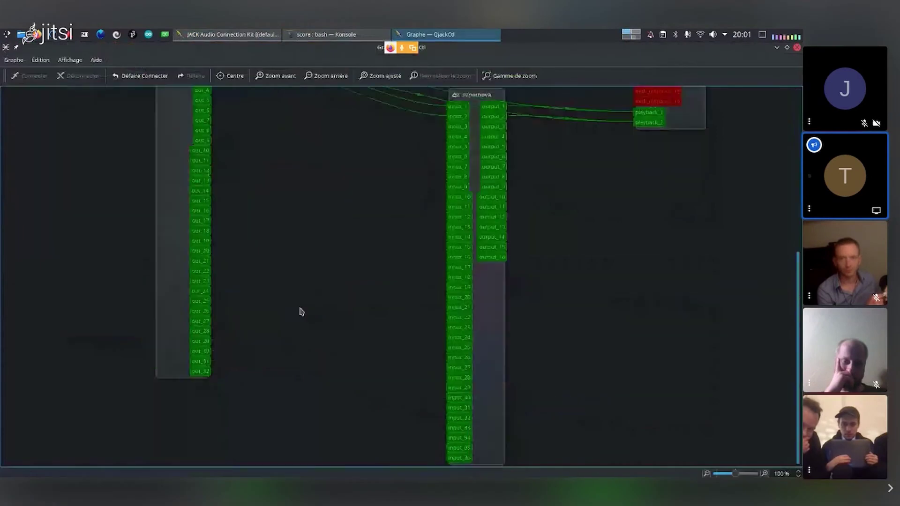
scroll(301, 312, up, 5)
click(189, 320)
drag(189, 320, 244, 365)
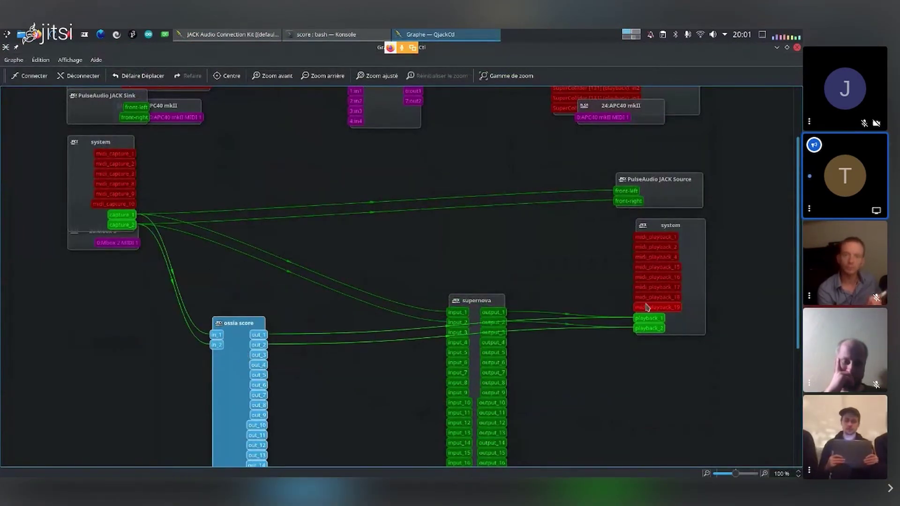
click(698, 289)
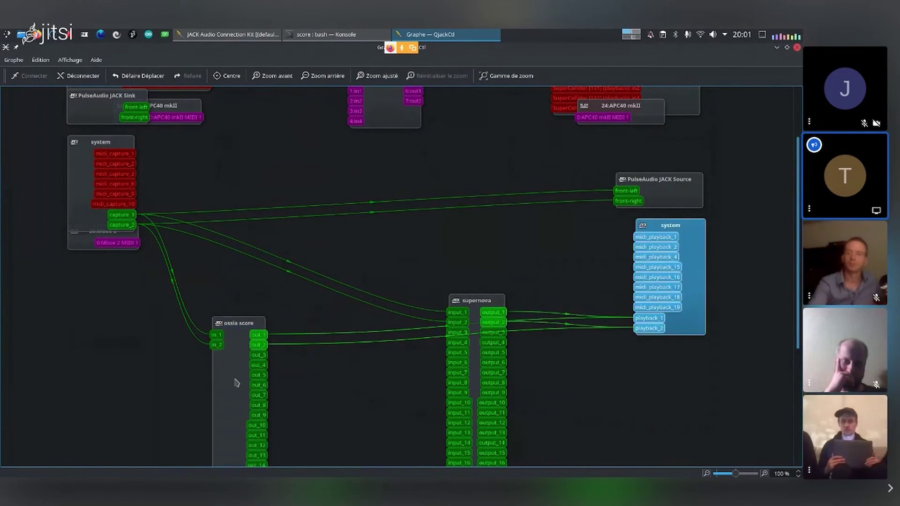
ctrl+click(218, 385)
right_click(216, 275)
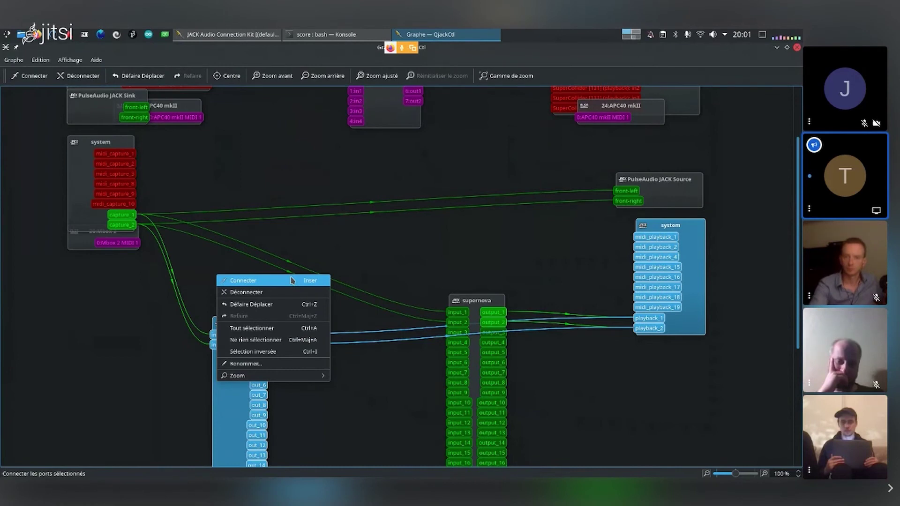
click(290, 294)
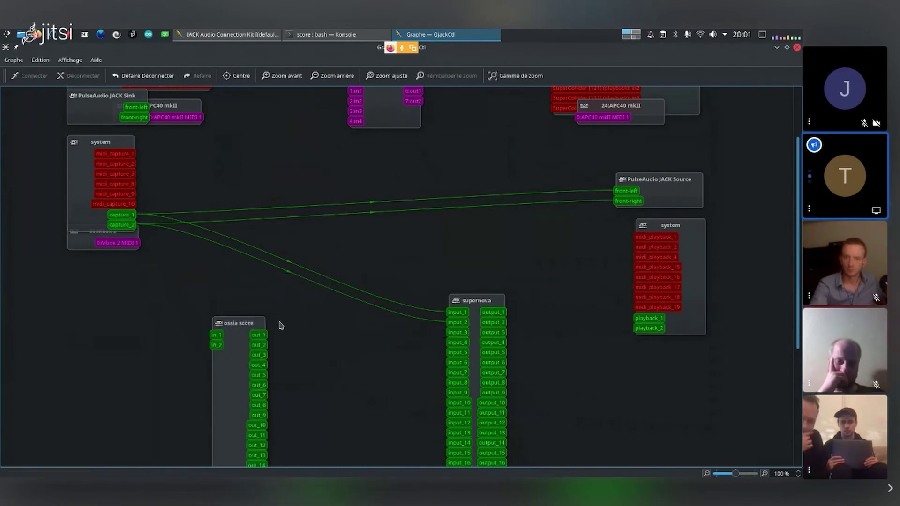
Connect ossia score's out_1, out_2, out_3 and out_18 to supernova's input_3, input_4, input_18 and input_13 respectively
drag(259, 338, 450, 335)
drag(236, 323, 235, 317)
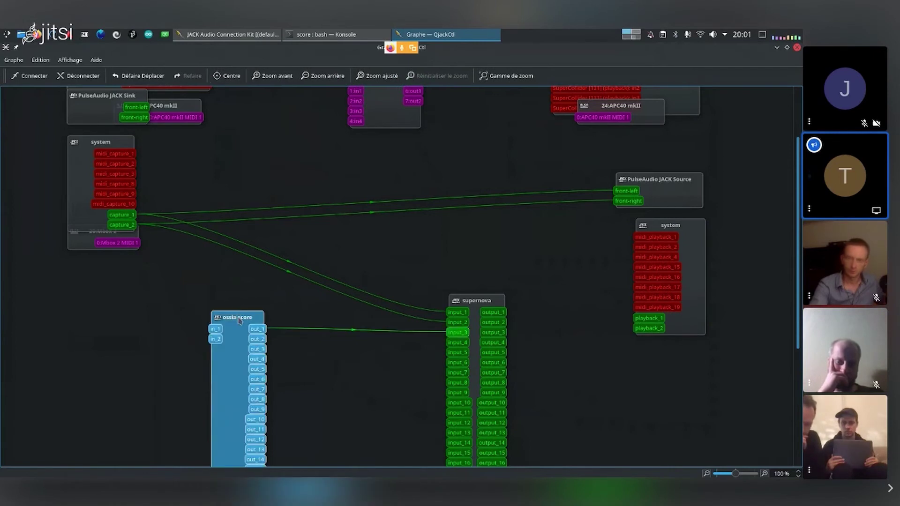
scroll(345, 381, down, 5)
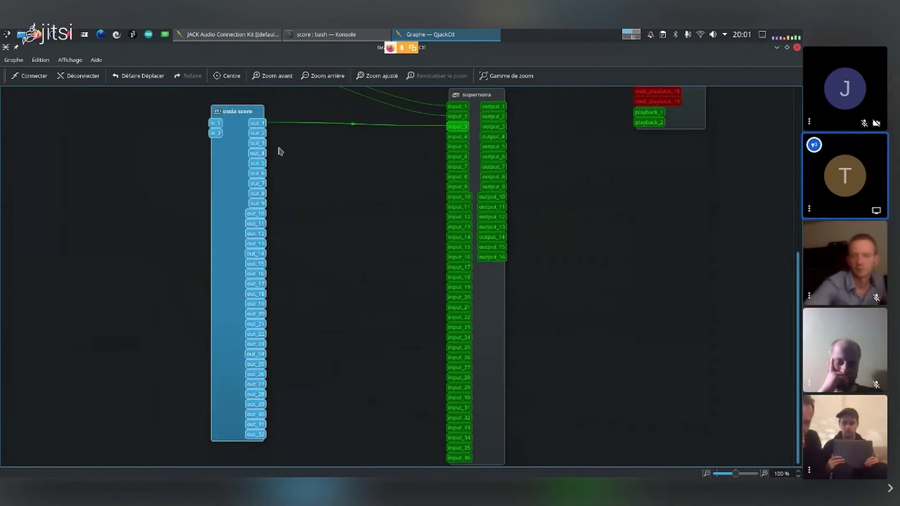
drag(258, 134, 458, 136)
drag(259, 146, 457, 278)
drag(256, 294, 451, 227)
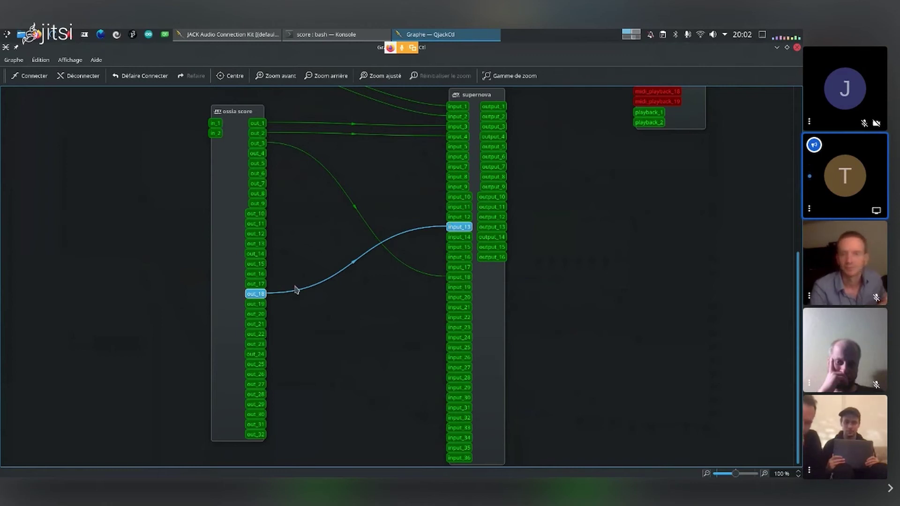
Switch to Mosca, open its Data window and enable external input with 4 channels for source 2
key(ctrl+F2)
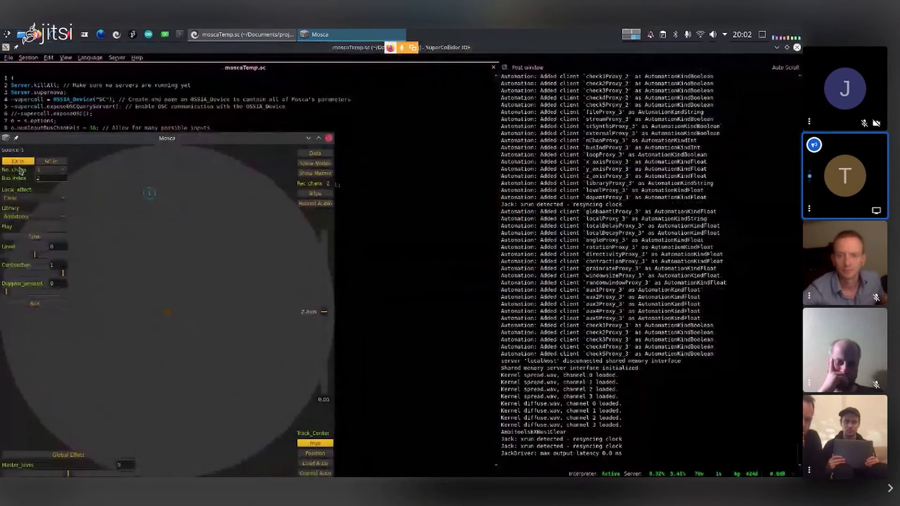
click(321, 155)
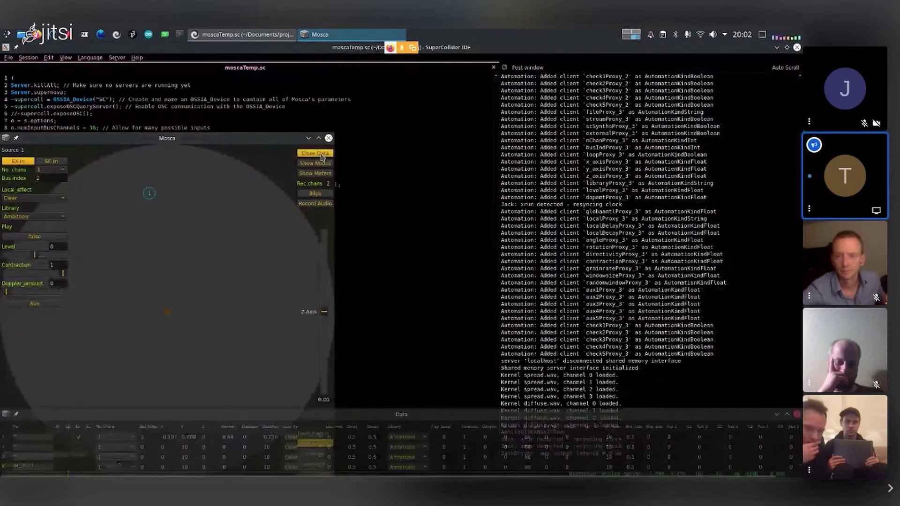
drag(191, 415, 469, 167)
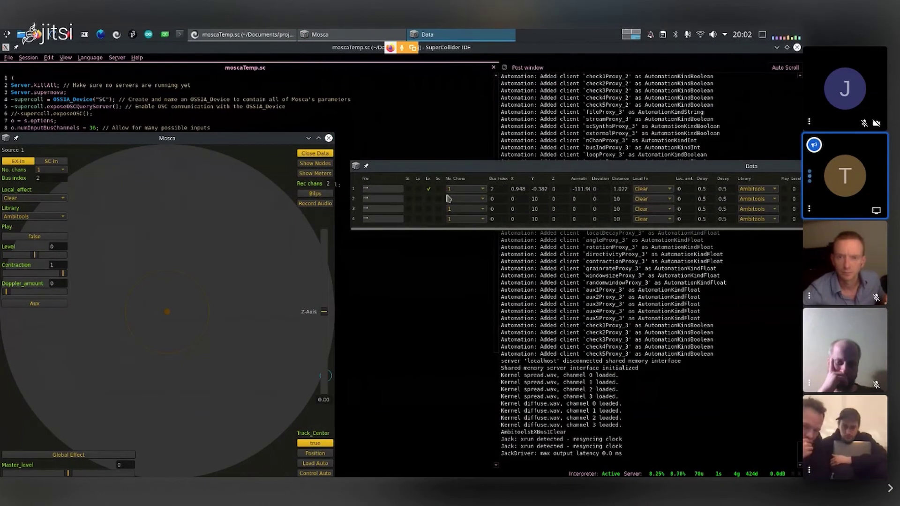
click(428, 200)
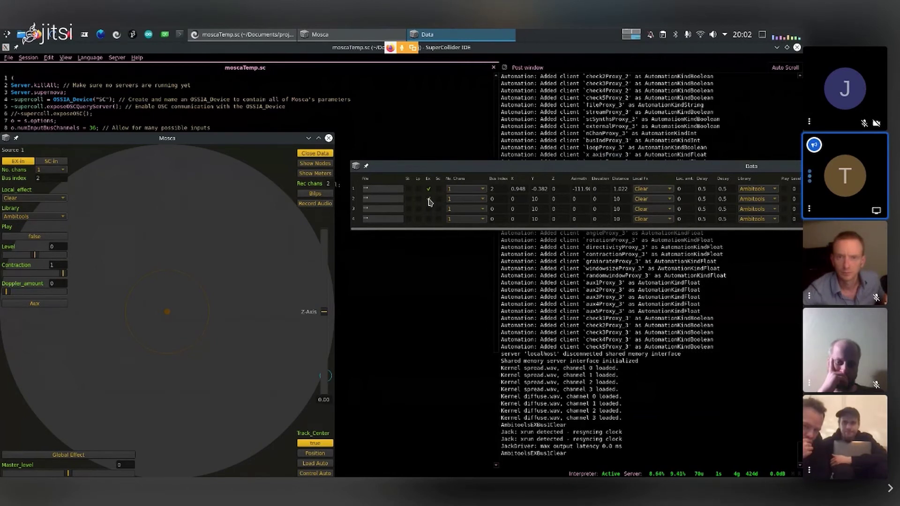
click(463, 200)
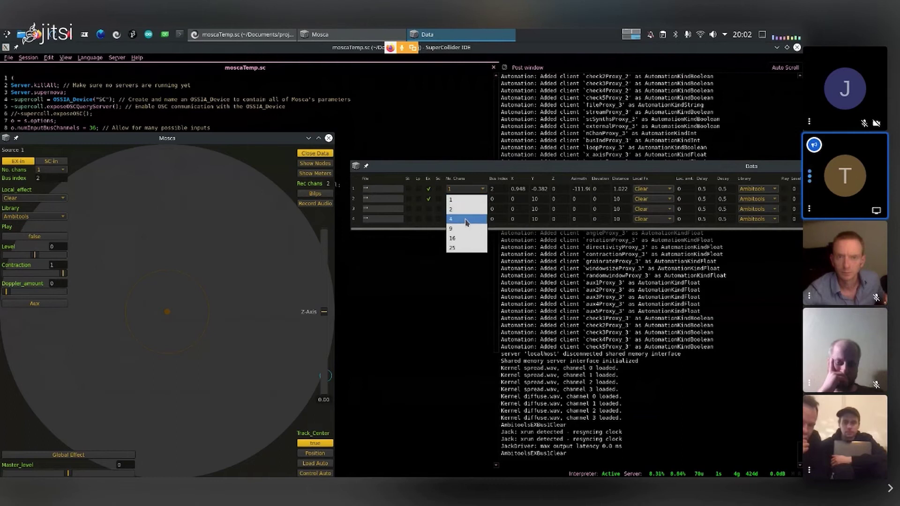
click(467, 219)
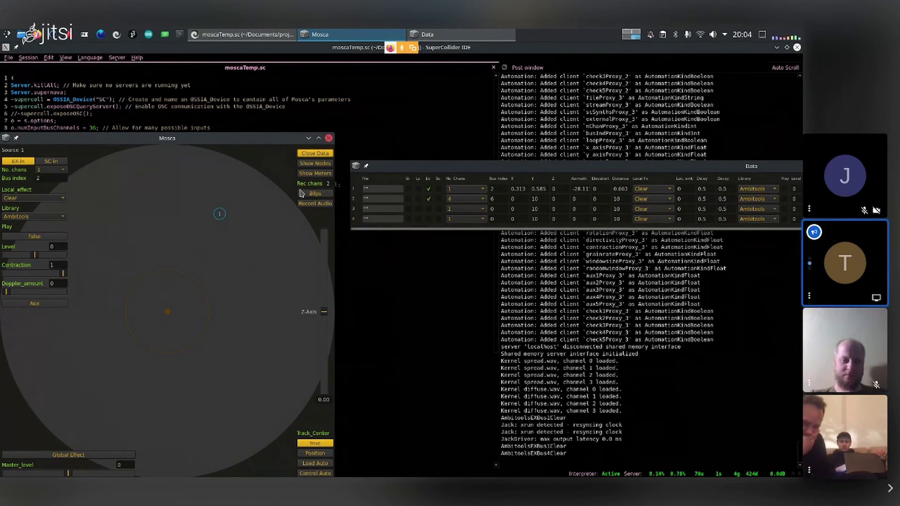
Place Source 3 at about x -0.18, y 0.40, load 01-Roue.wav from the SonMono folder and move the Data window fully into view
right_click(119, 233)
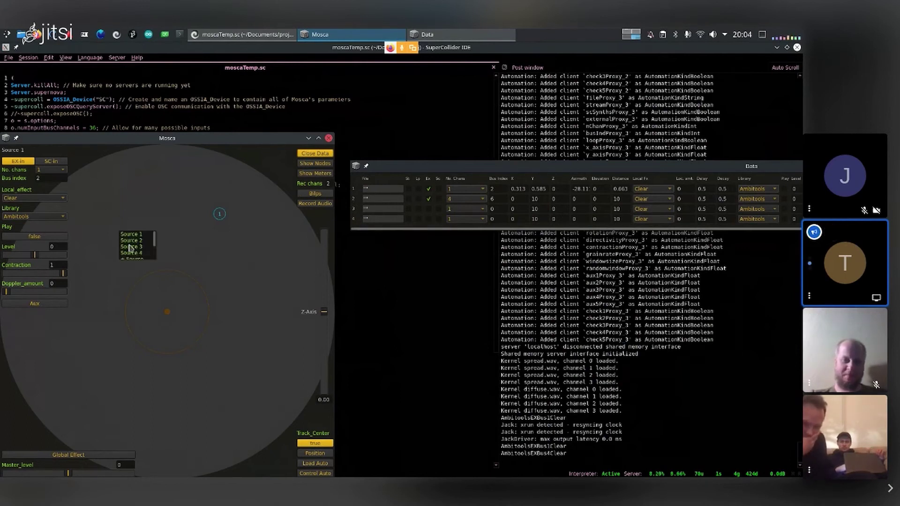
click(130, 247)
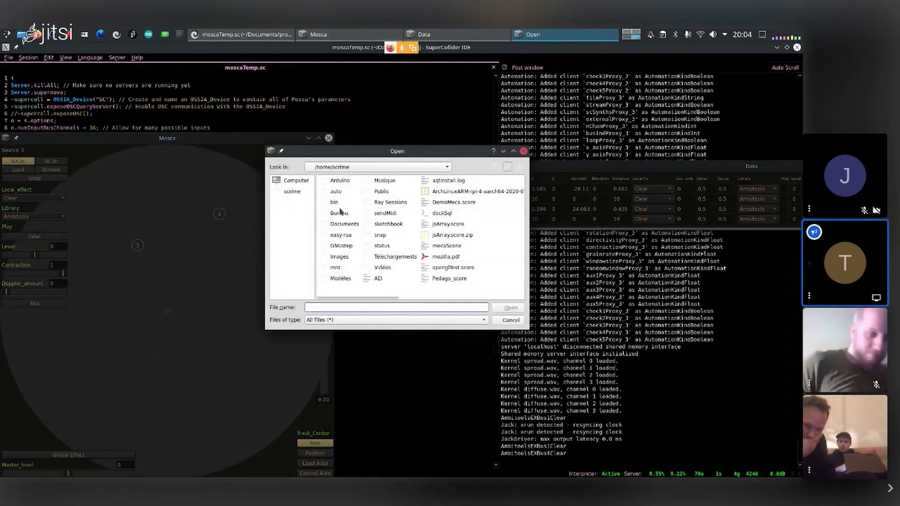
double_click(349, 181)
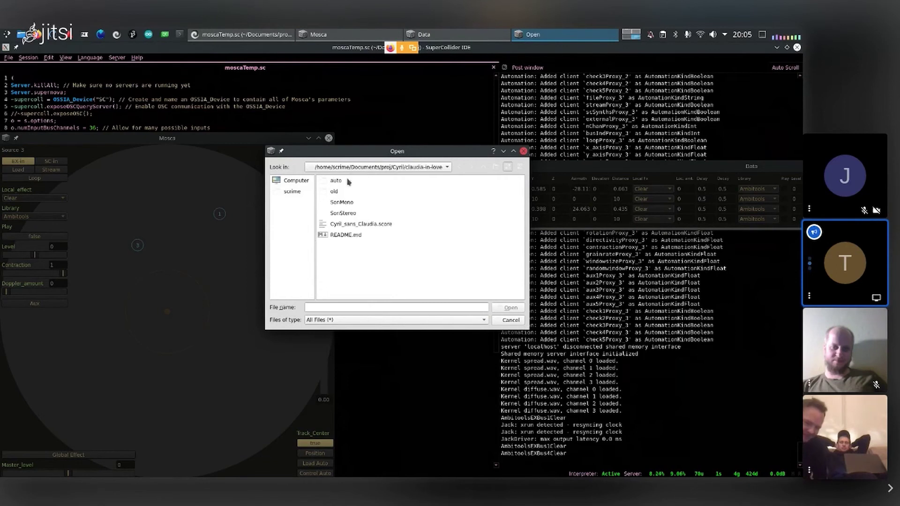
double_click(342, 205)
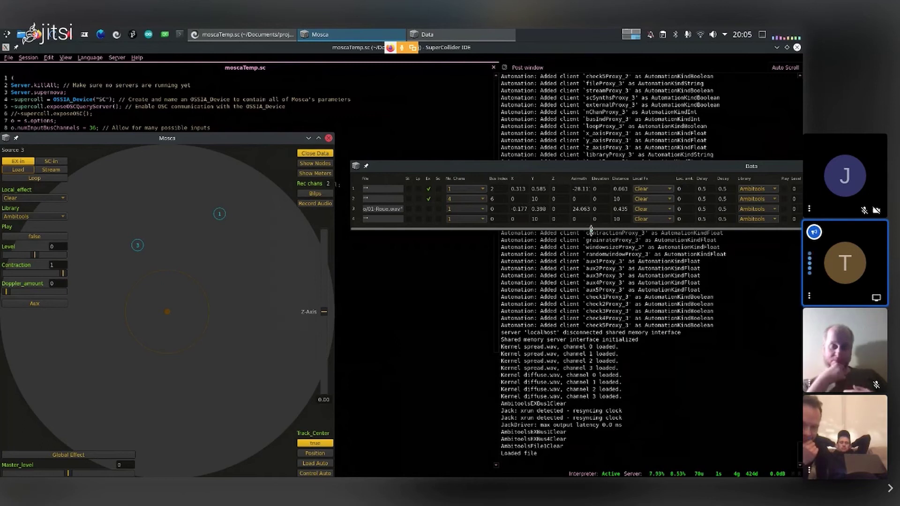
drag(418, 168, 135, 123)
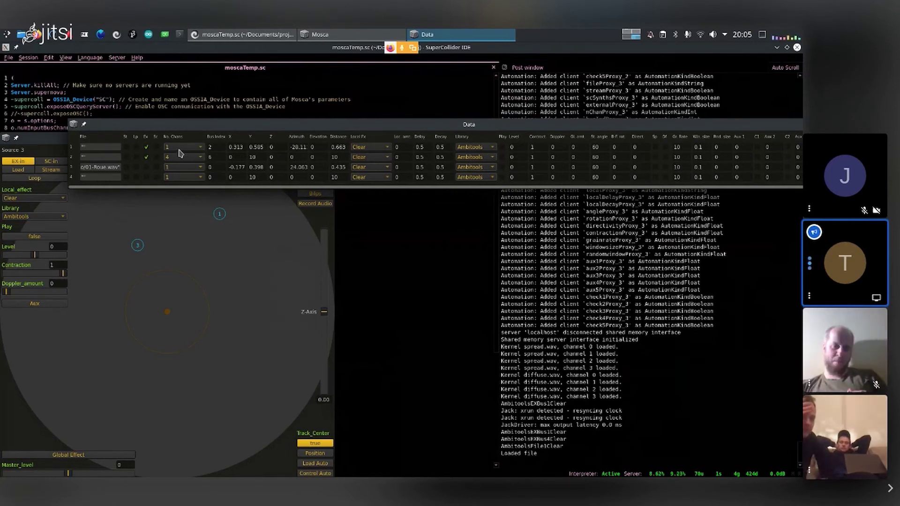
Open Mosca's Automation Control and save the automation to /home/scrime/auto/
click(326, 473)
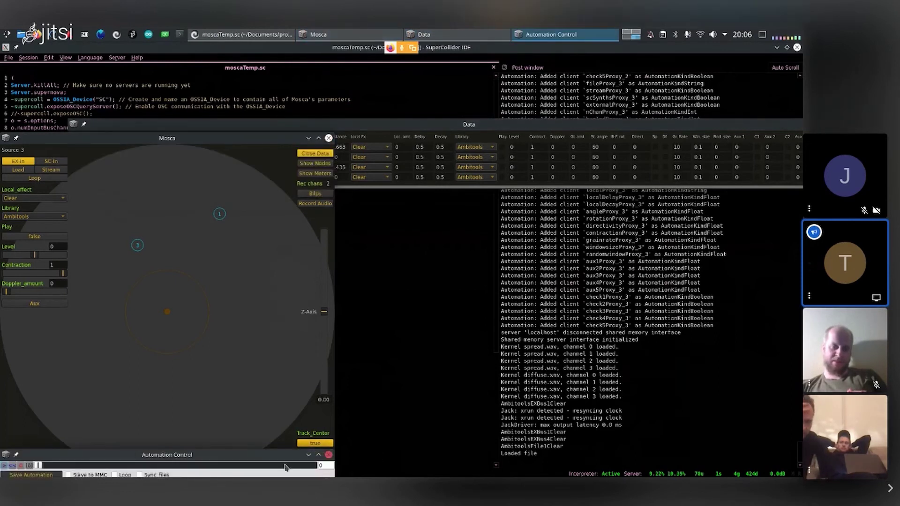
drag(260, 458, 494, 288)
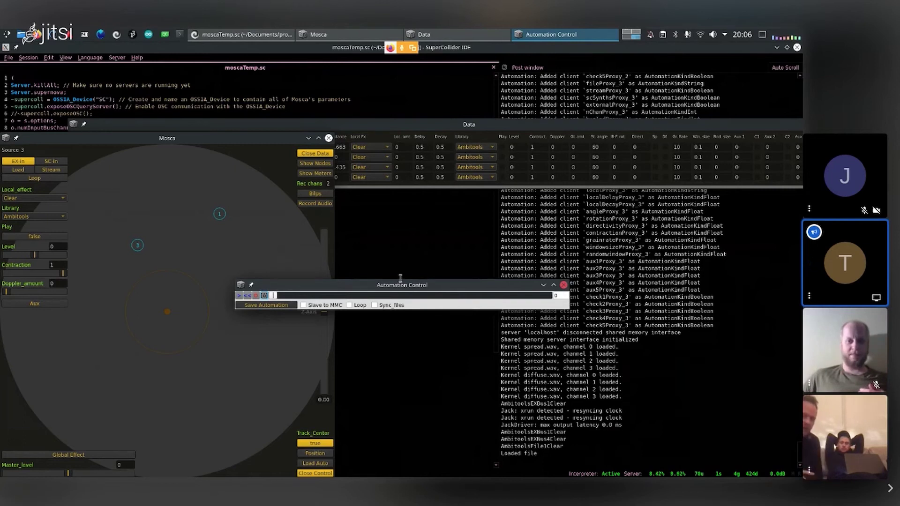
click(271, 307)
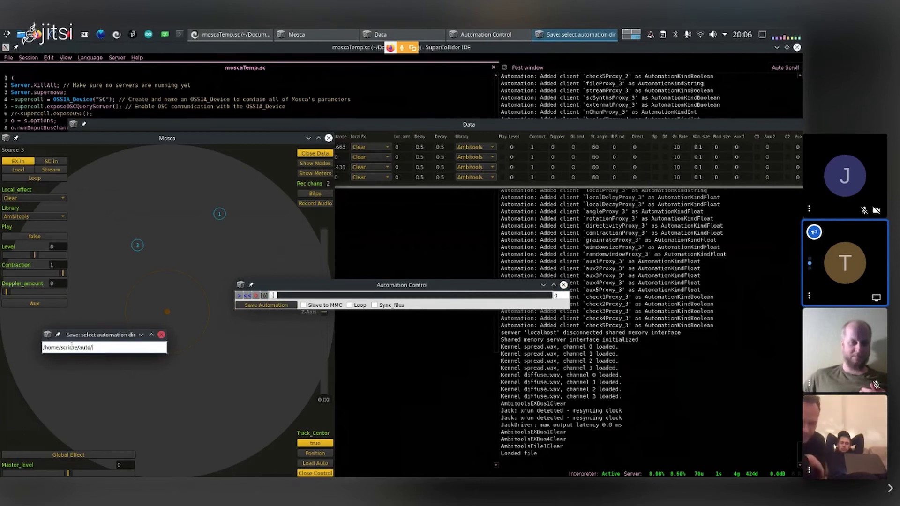
key(Return)
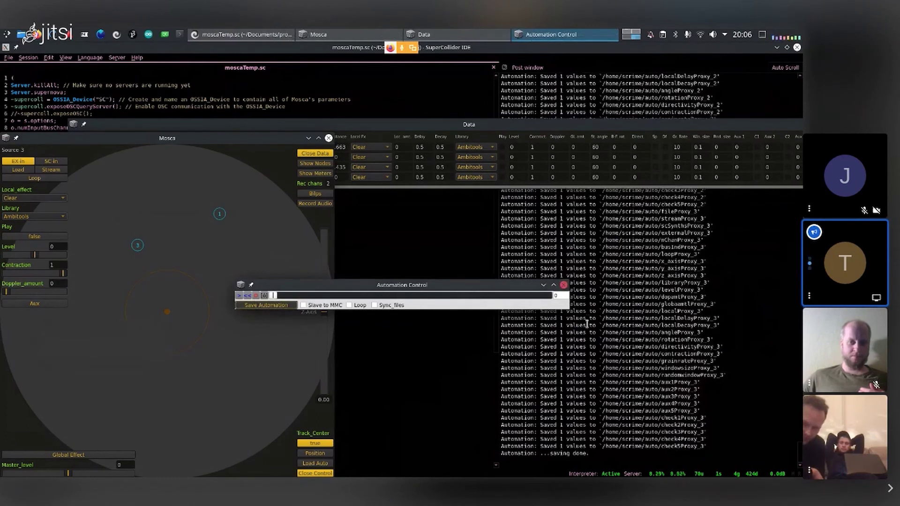
Recompile the SuperCollider class library, rerun the Mosca startup block in moscaTemp.sc and reopen the Data window beside the source view
key(ctrl+shift+l)
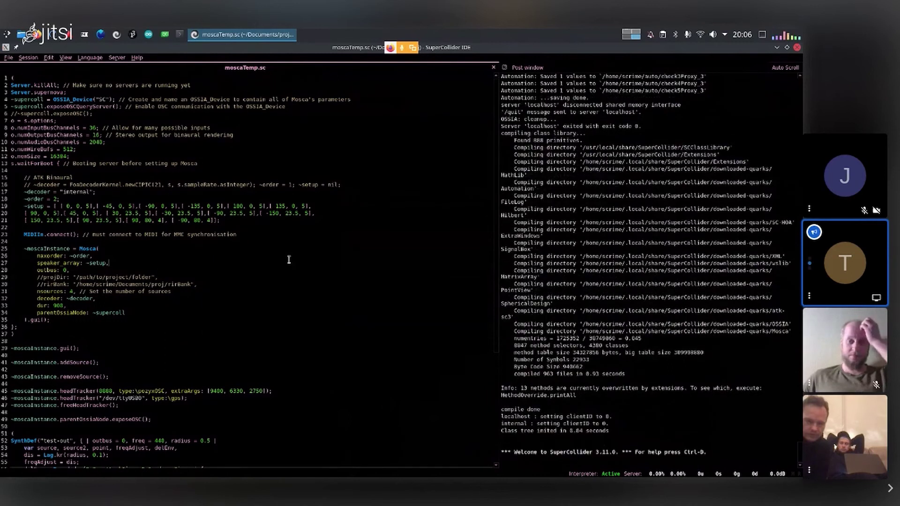
key(ctrl+Return)
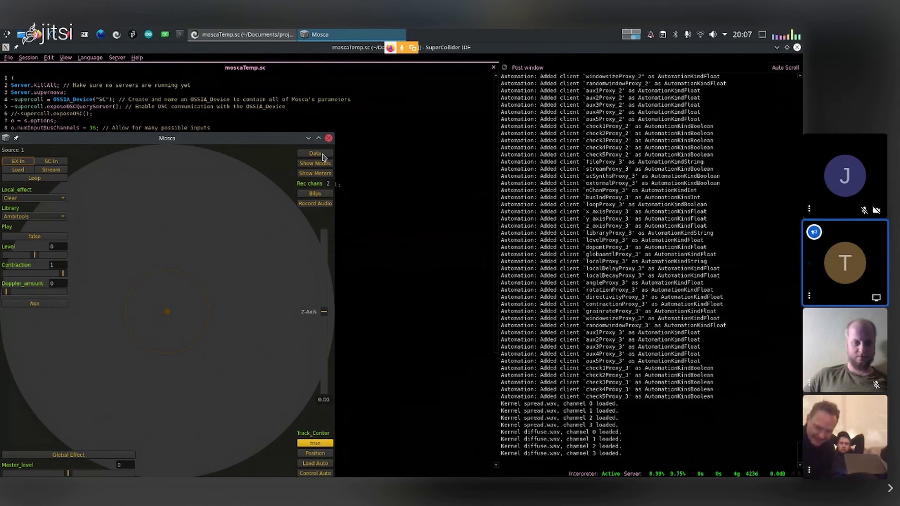
click(322, 157)
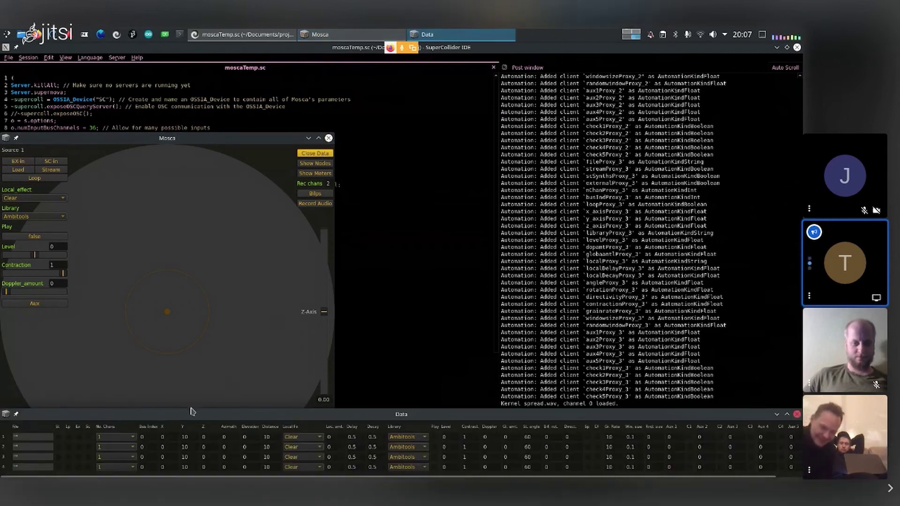
drag(186, 415, 528, 126)
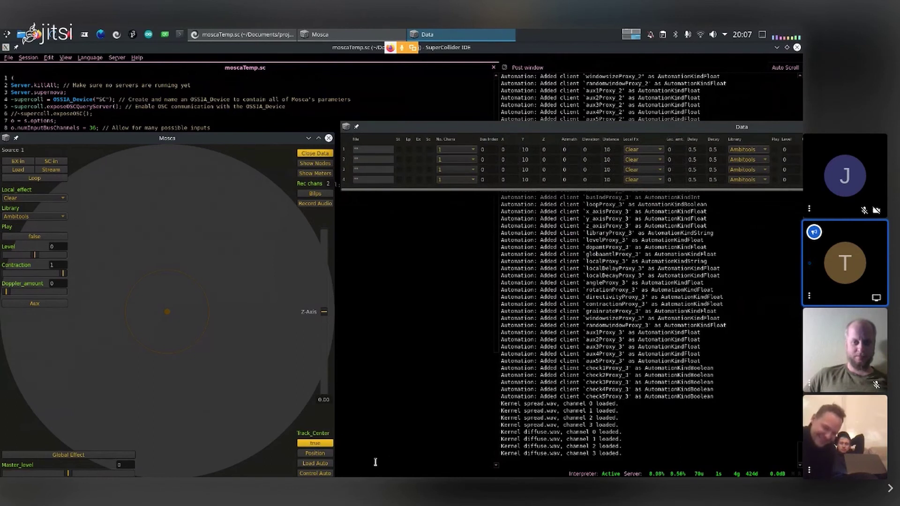
Load Mosca's saved automation from /home/scrime/auto/
click(315, 463)
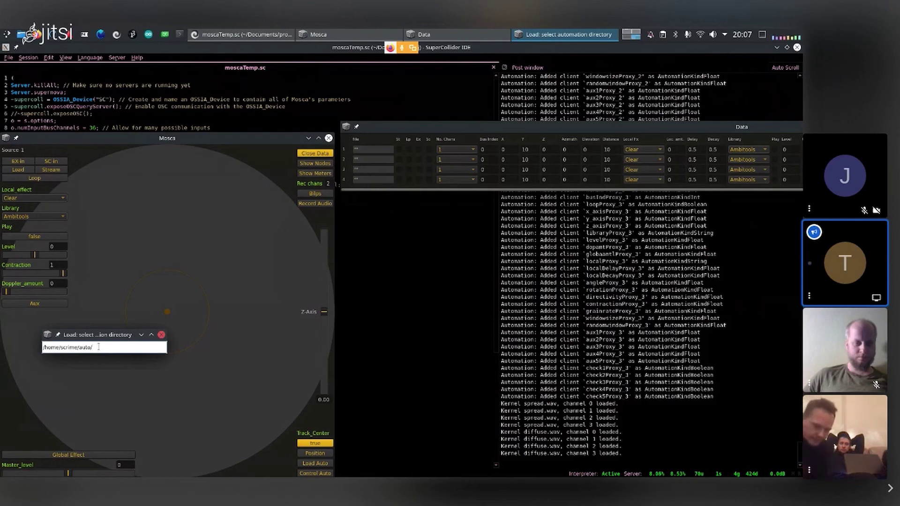
key(Return)
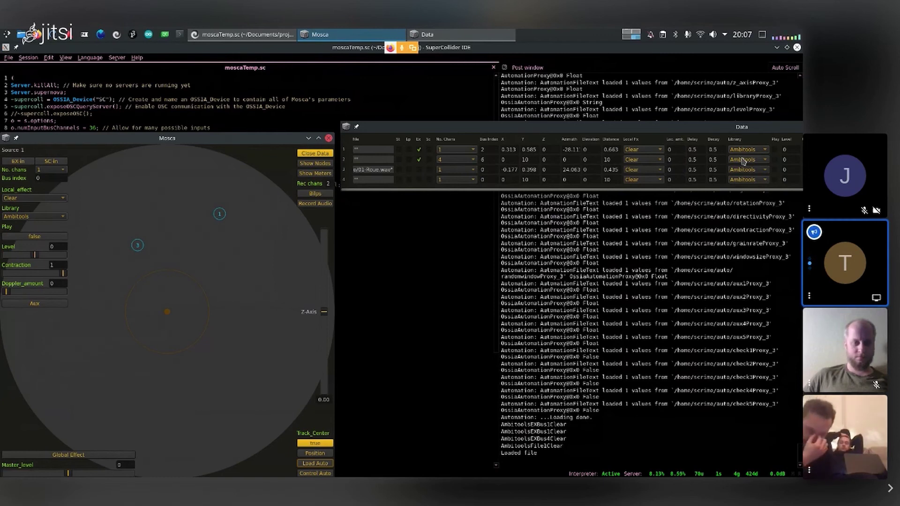
Switch to ossia score and set Source_1's input file path to the path of the Gorrister - School Tour.wav sound file
key(ctrl+F2)
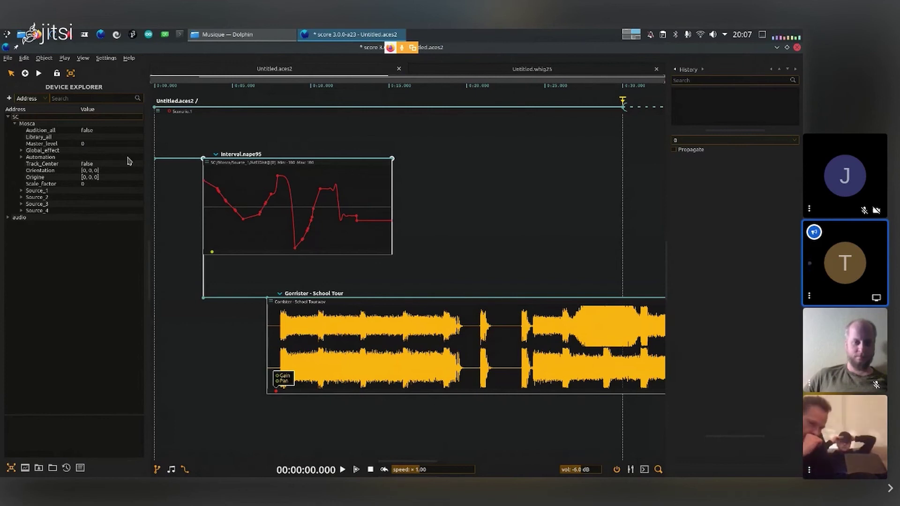
click(21, 191)
click(27, 197)
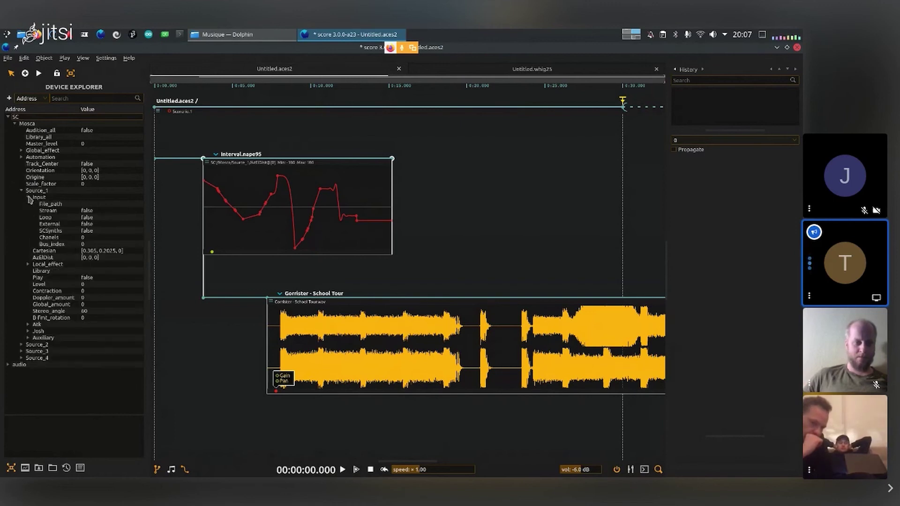
click(96, 206)
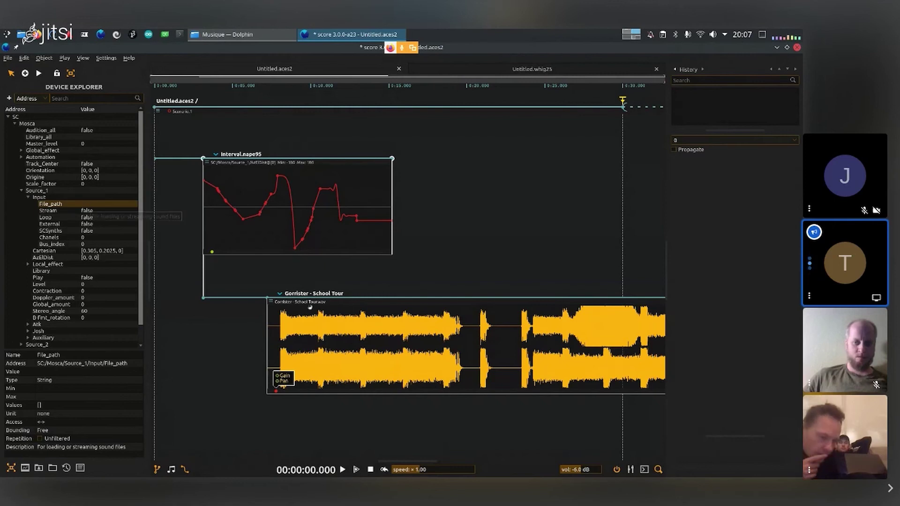
click(328, 356)
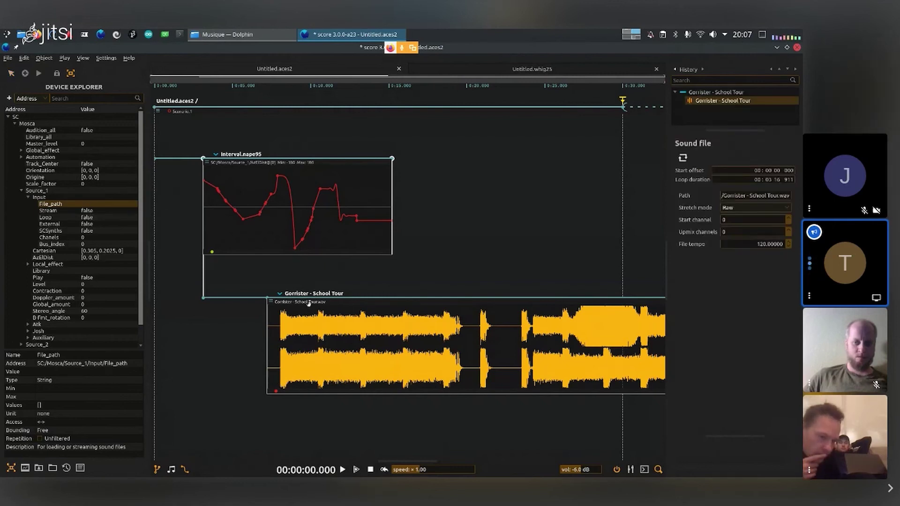
click(749, 196)
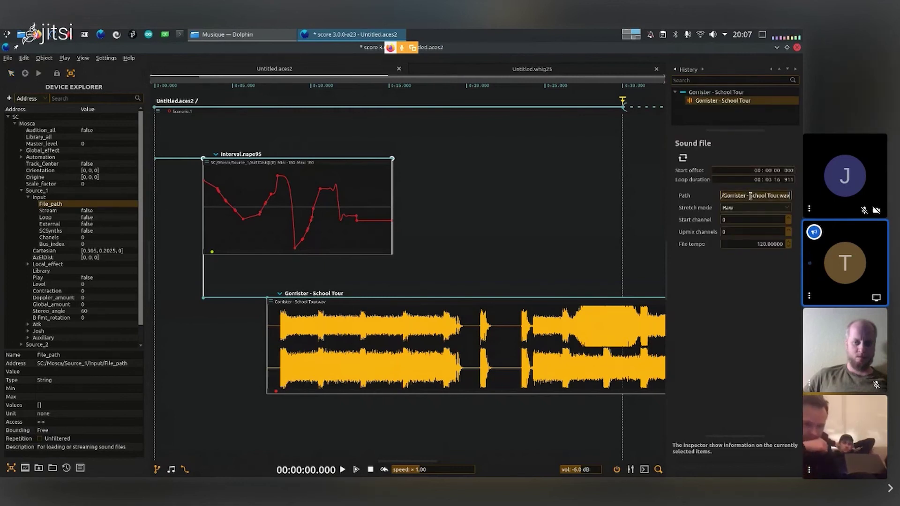
double_click(97, 202)
text(ister - School Tour.wav)
key(Return)
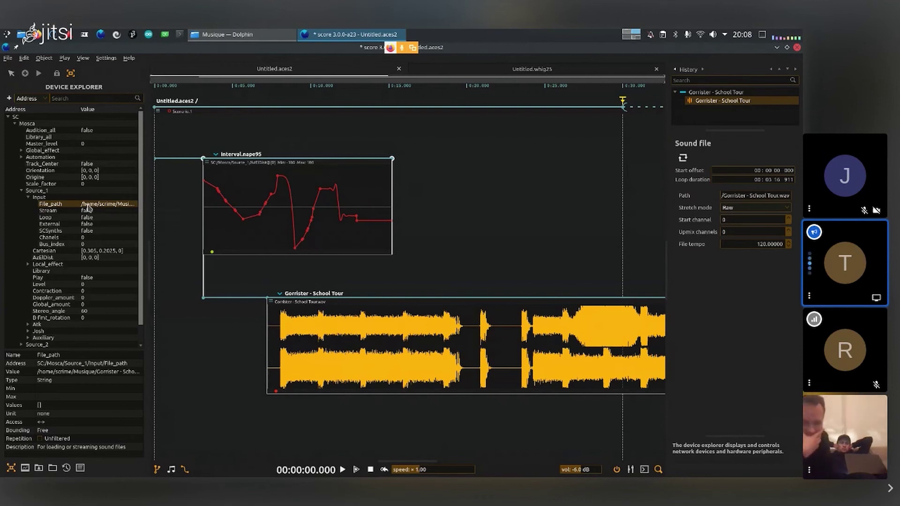
Store Source_1's file path and its full parameter set in the score's start state, and review the stored values in a widened inspector
key(ctrl+j)
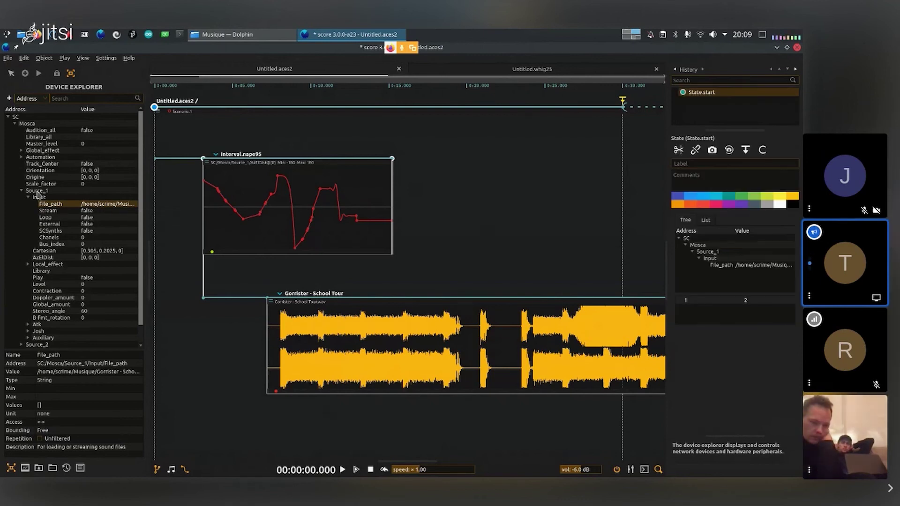
click(38, 191)
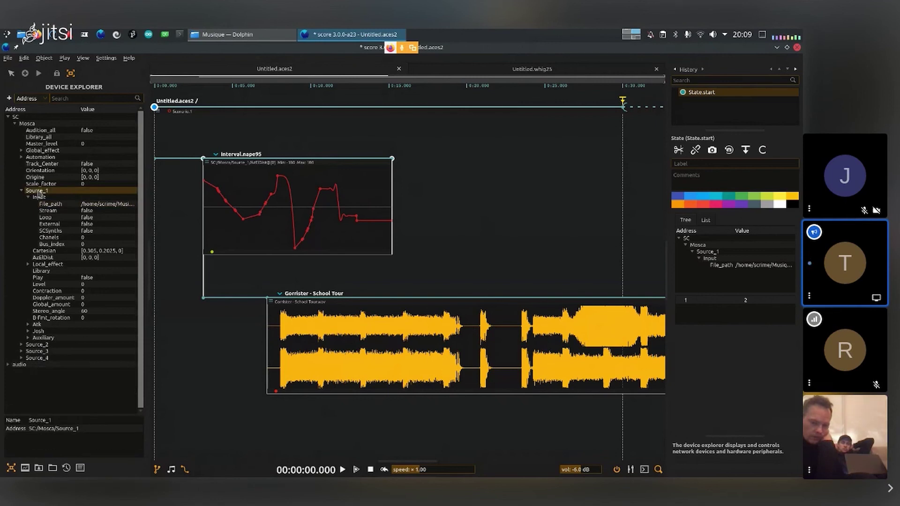
key(ctrl+j)
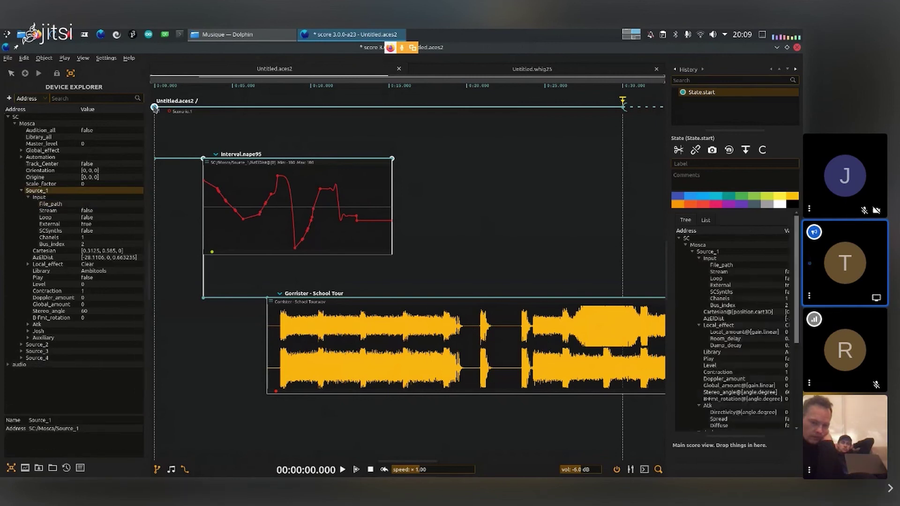
drag(667, 297, 562, 297)
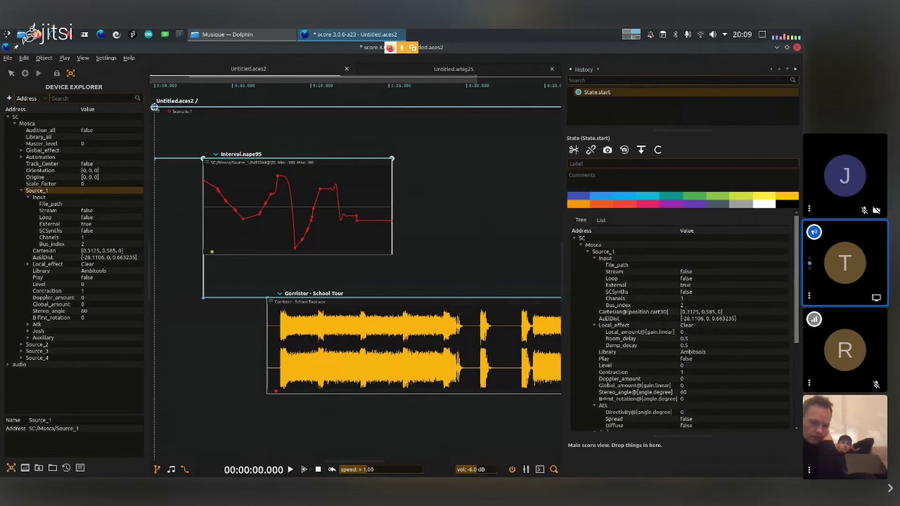
scroll(713, 346, down, 7)
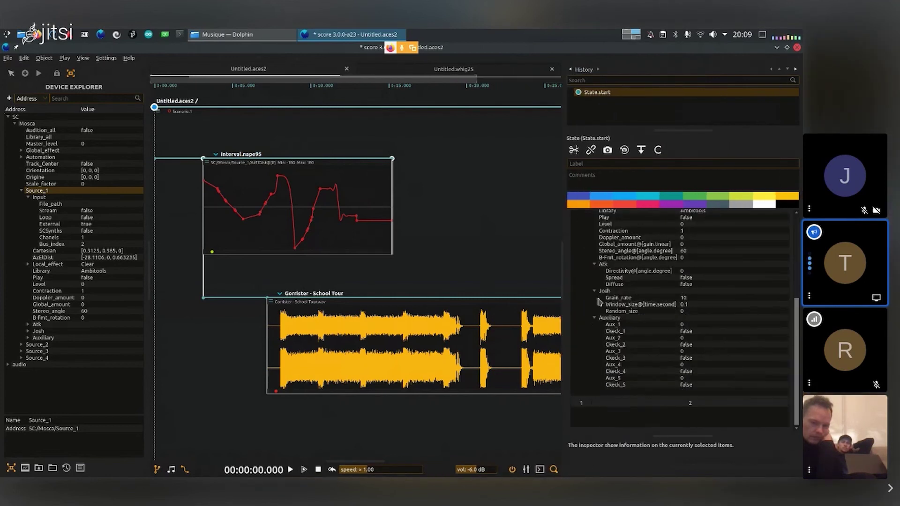
scroll(599, 302, up, 7)
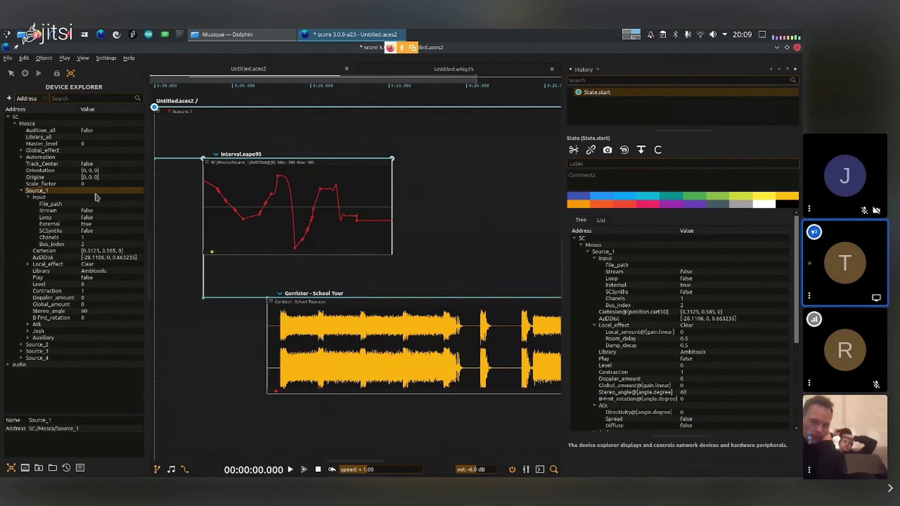
Re-enter the copied Gorrister - School Tour.wav path as Source_1's file path and update it in the start state
double_click(87, 204)
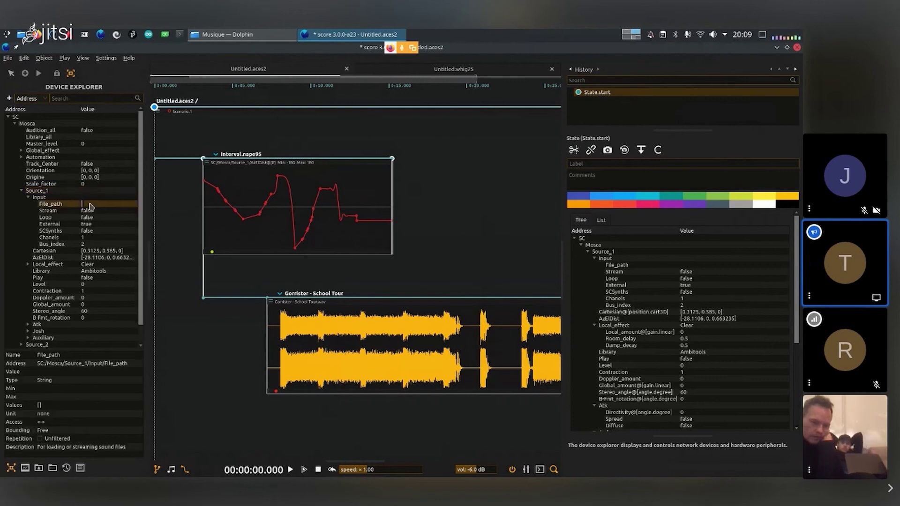
key(ctrl+v)
key(Return)
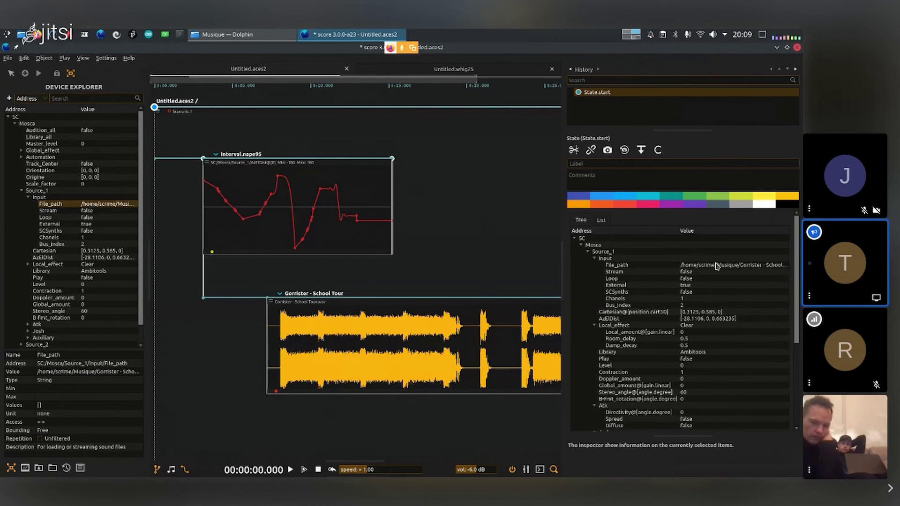
Change Source_1's live parameters to an empty file path, Cartesian Y of 0 and Play set to true
double_click(100, 204)
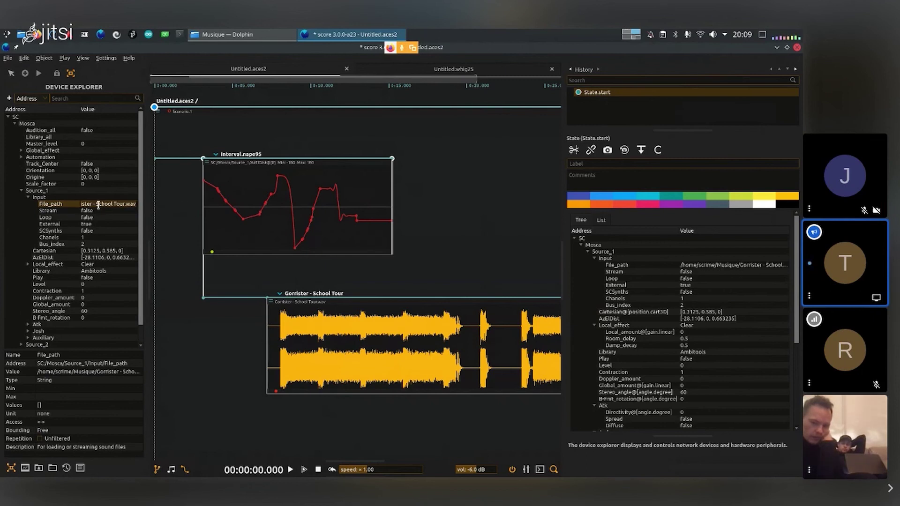
key(ctrl+a)
key(BackSpace)
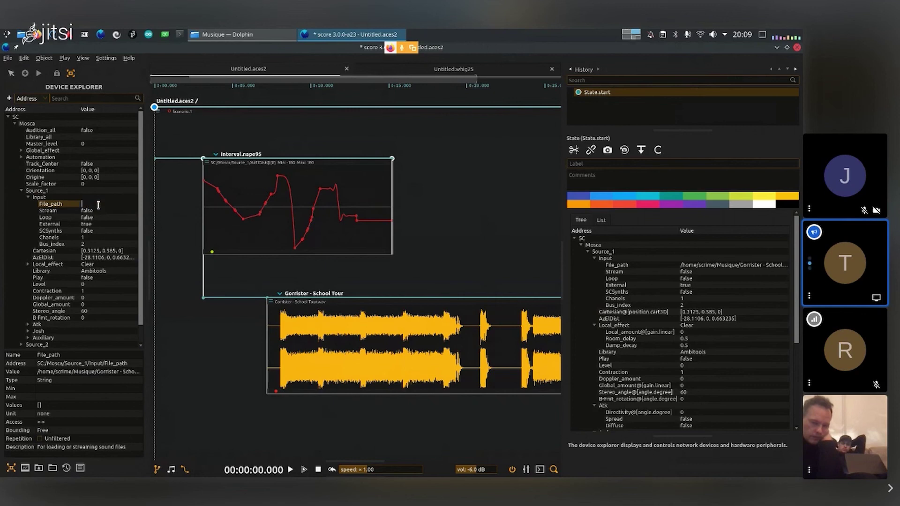
click(111, 251)
double_click(111, 251)
text(0)
key(Return)
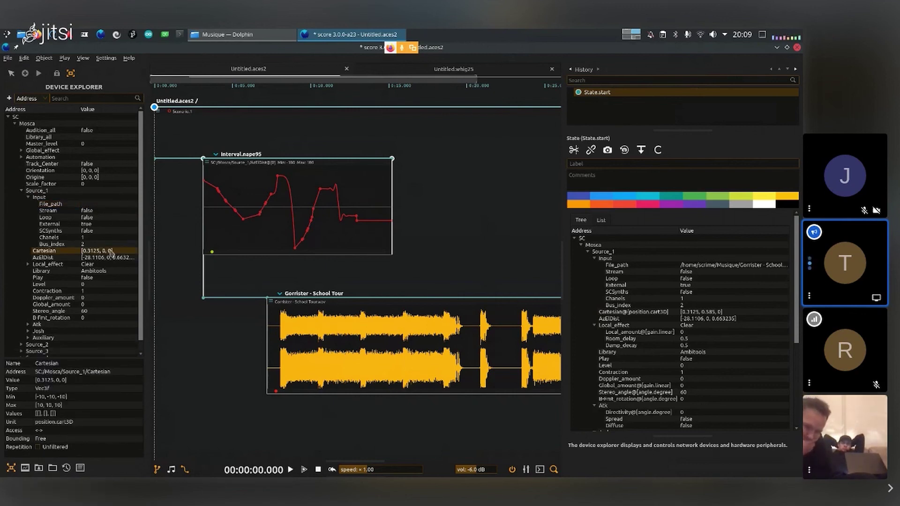
click(89, 272)
double_click(87, 279)
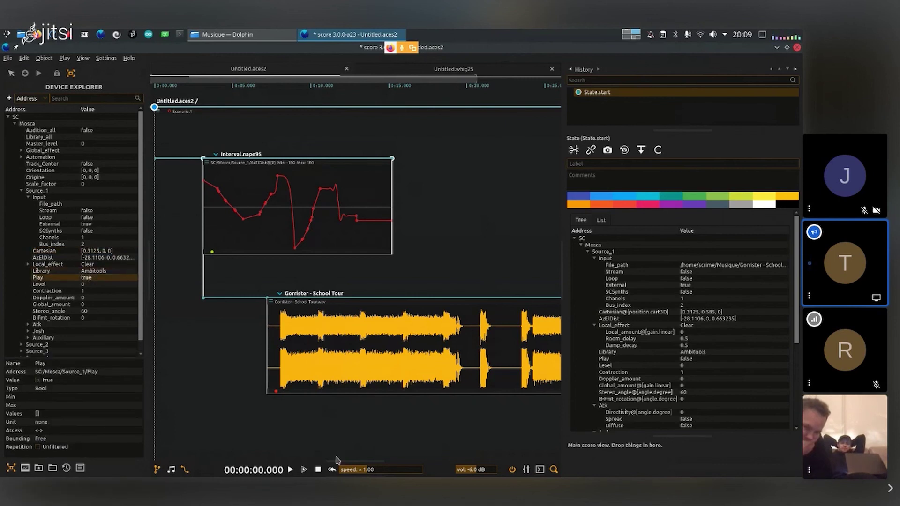
Reinitialize the score to recall the stored start state, reselect that state and switch to the Jitsi Meet call
click(331, 470)
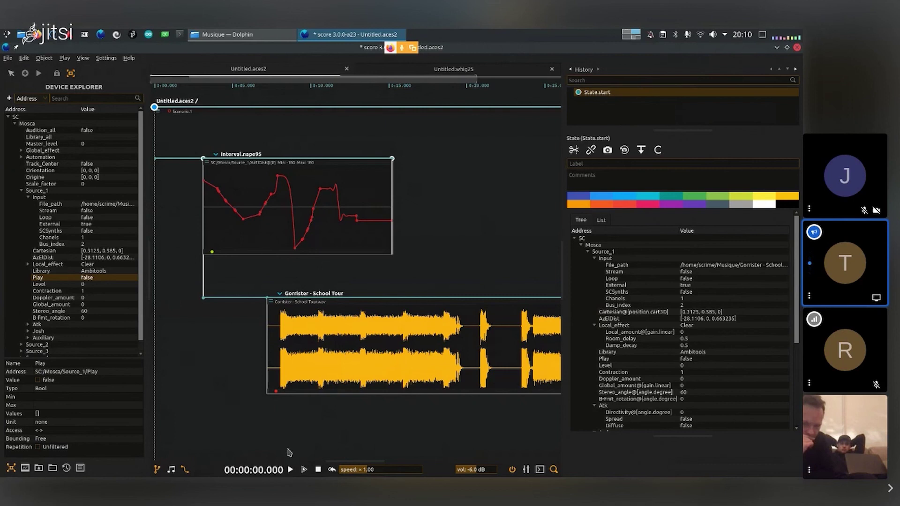
click(331, 469)
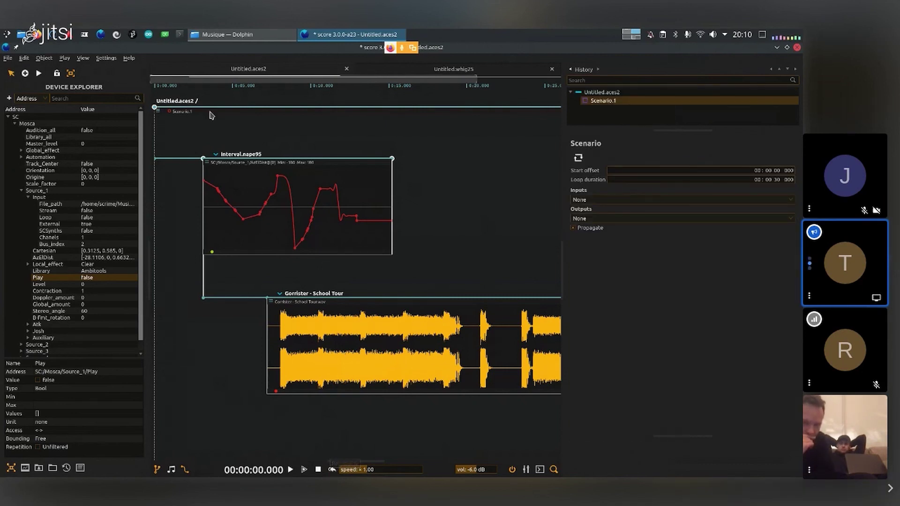
click(155, 108)
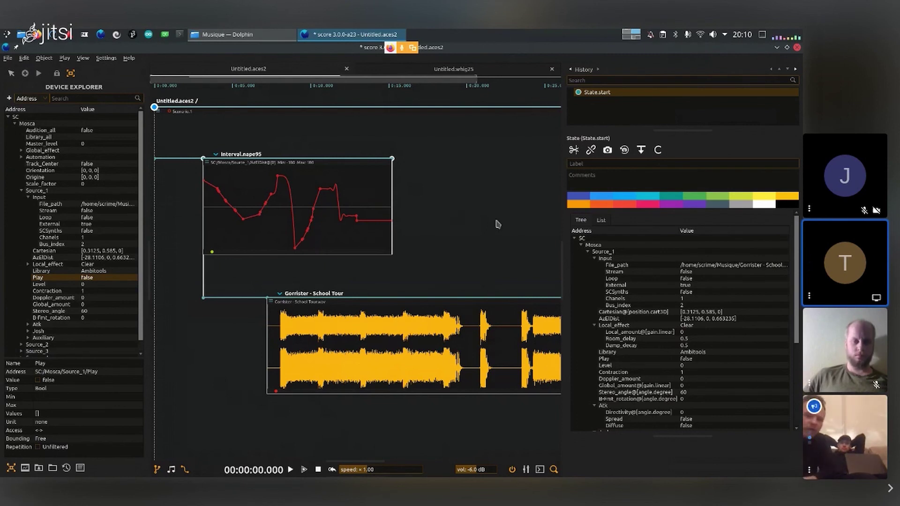
key(alt+Tab)
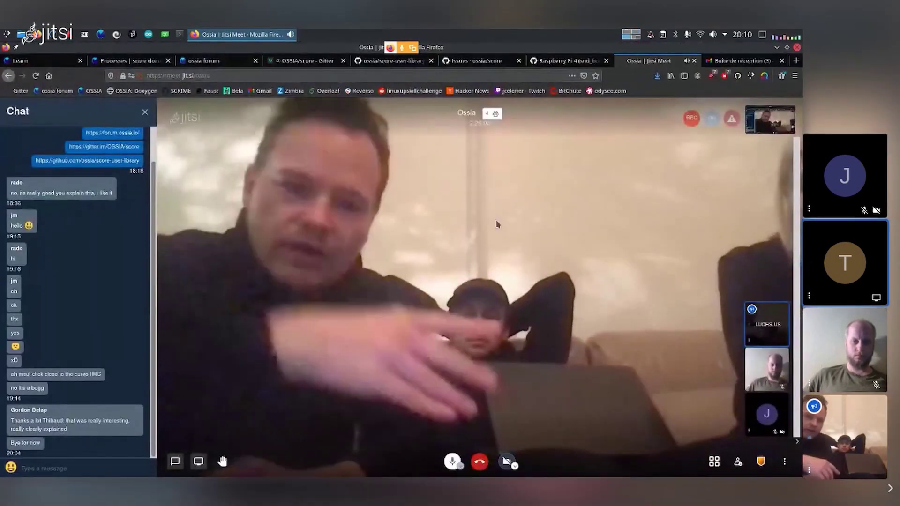